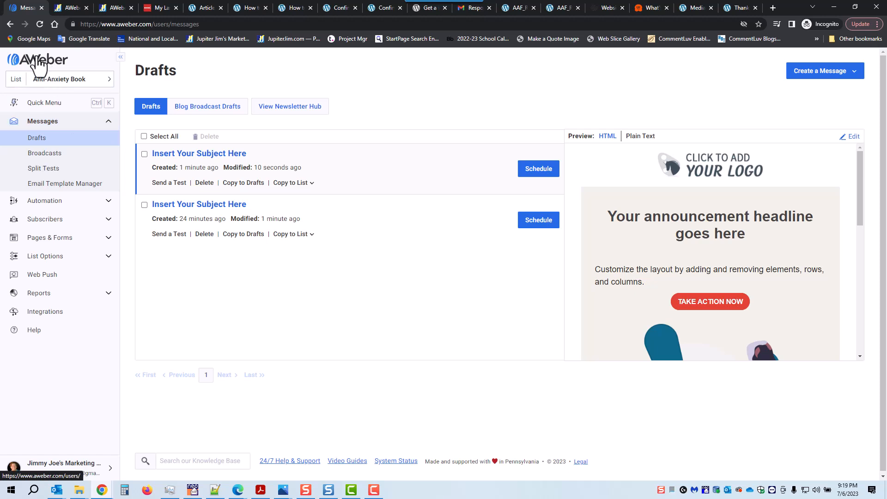
Start a new email message with the Drag & Drop Editor from the account dashboard
left_click(35, 61)
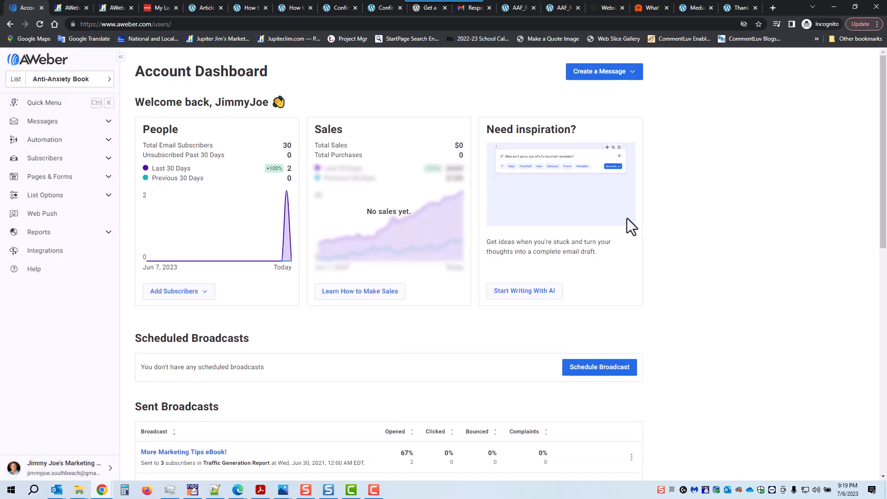
left_click(71, 83)
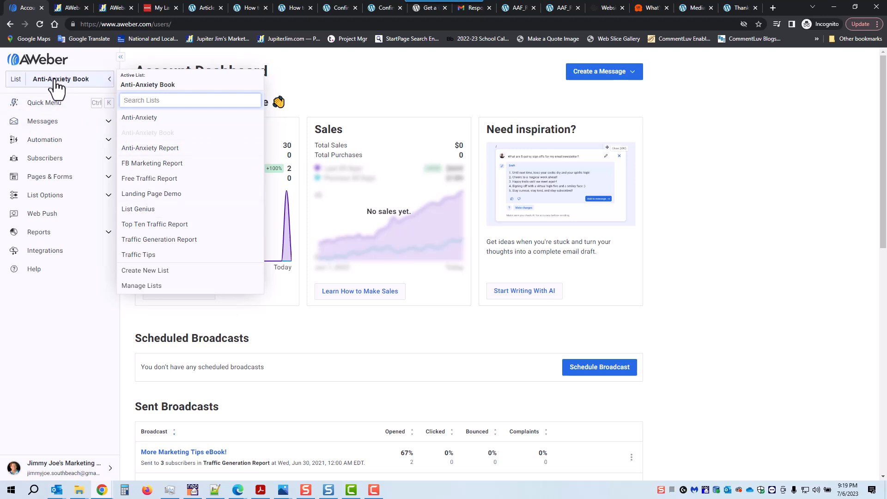
left_click(54, 79)
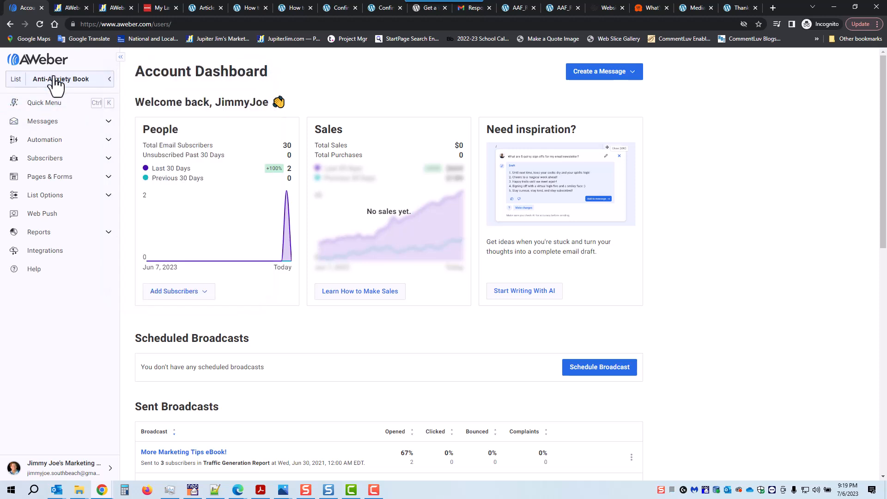
left_click(602, 77)
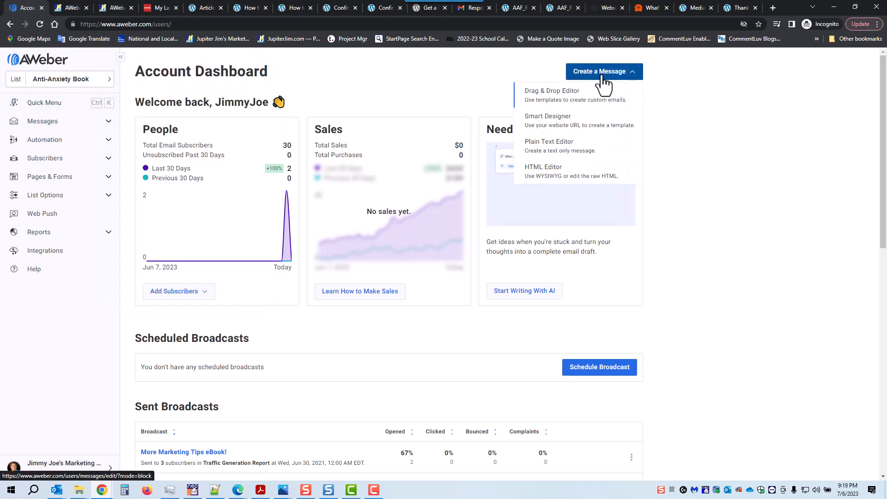
left_click(557, 95)
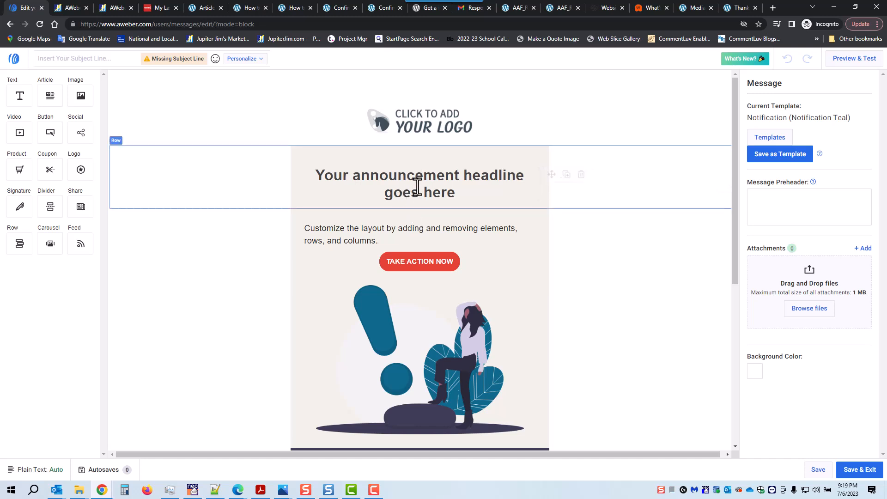
Open the template gallery for the message, browse the designs and preview the Ecommerce template
left_click(769, 142)
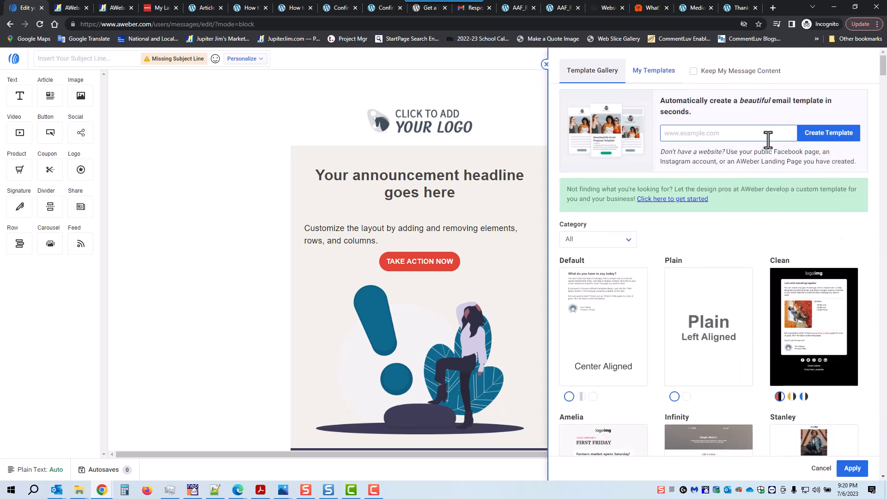
left_click(746, 139)
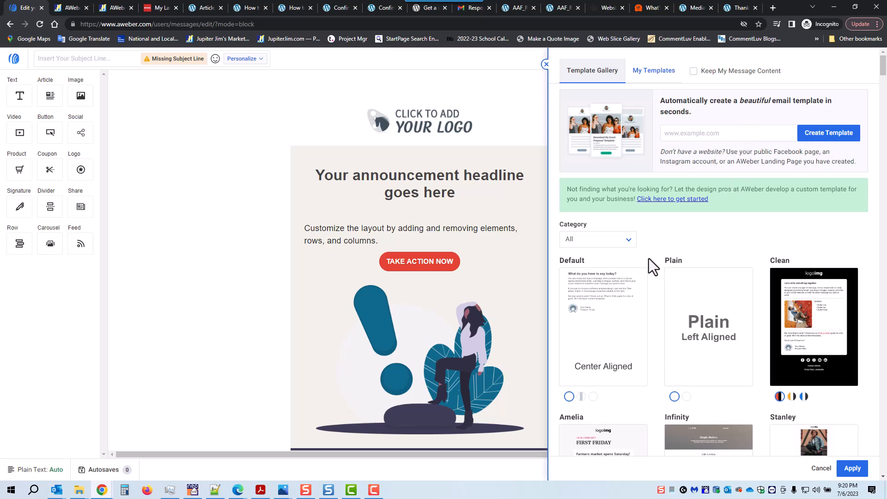
scroll(649, 259, "down", 8)
scroll(649, 259, "down", 5)
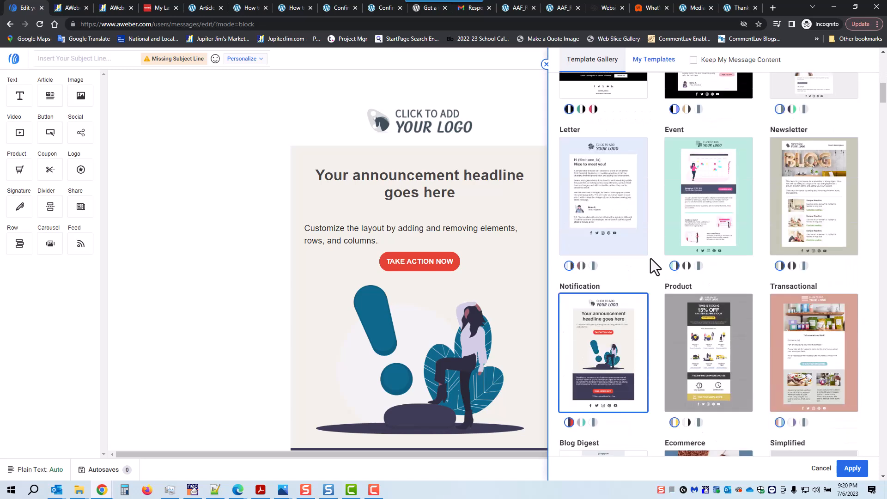
scroll(651, 259, "down", 2)
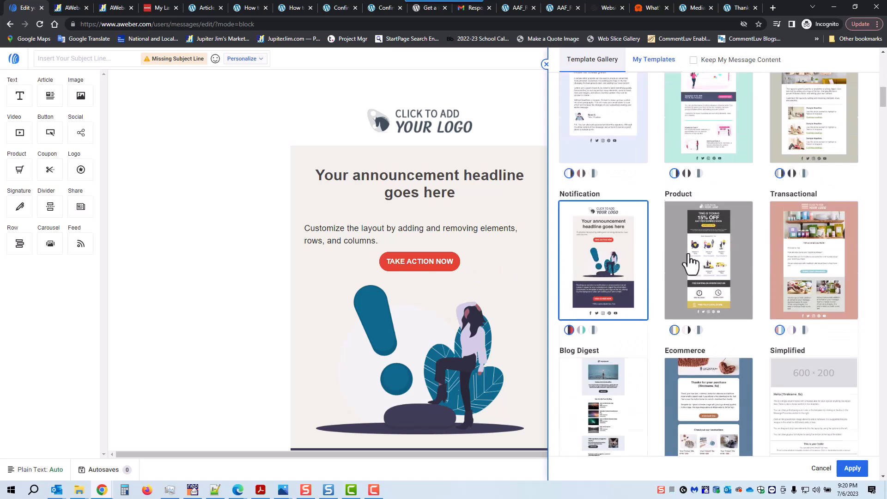
scroll(691, 259, "down", 5)
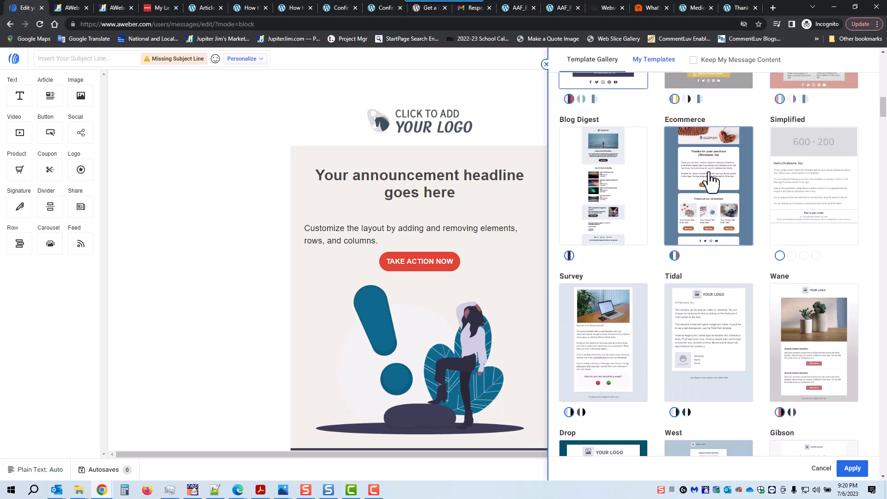
left_click(695, 187)
Filter the template gallery to the Holiday category and look through its seasonal designs
scroll(639, 233, "up", 10)
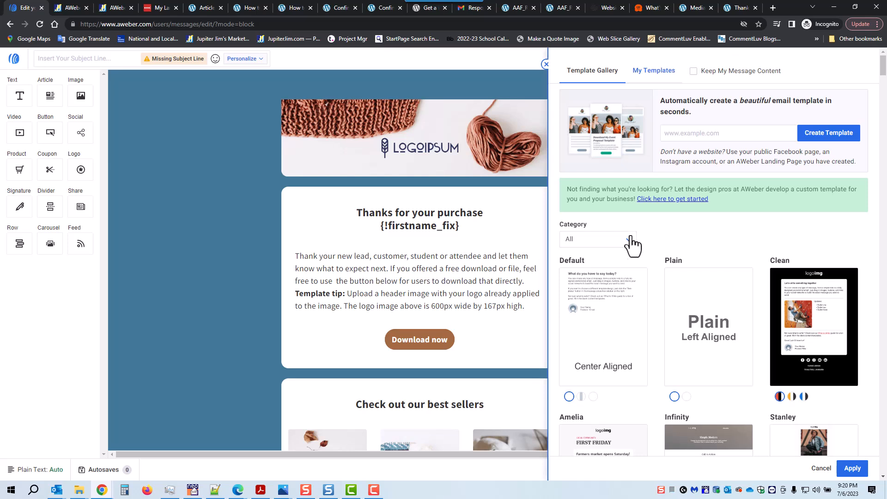
left_click(621, 240)
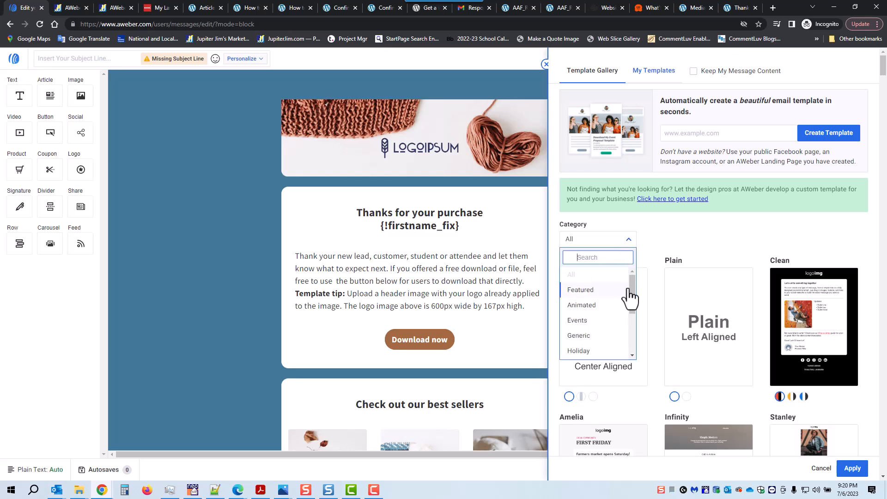
left_click(581, 352)
scroll(645, 361, "down", 1)
scroll(644, 360, "down", 5)
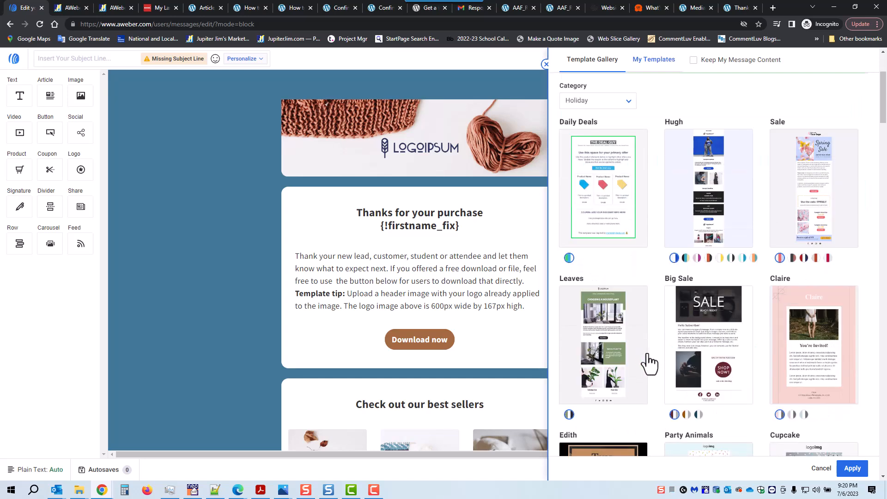
scroll(648, 353, "down", 2)
scroll(648, 354, "down", 5)
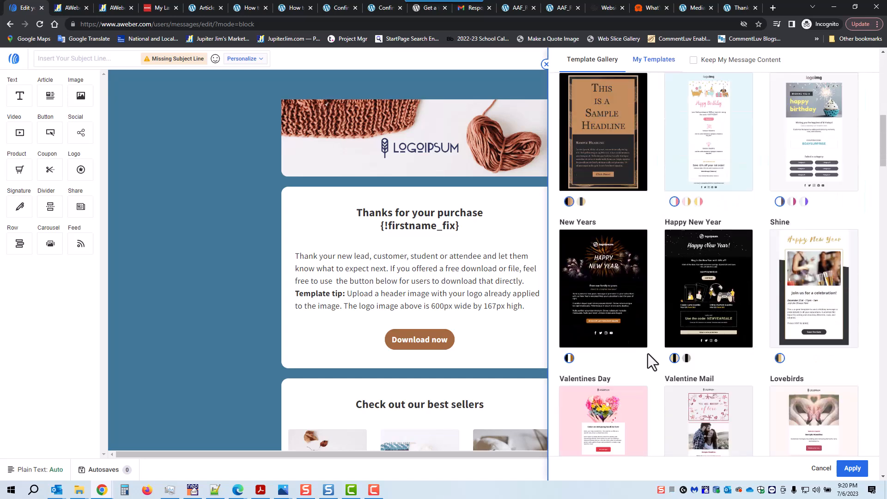
scroll(648, 354, "down", 2)
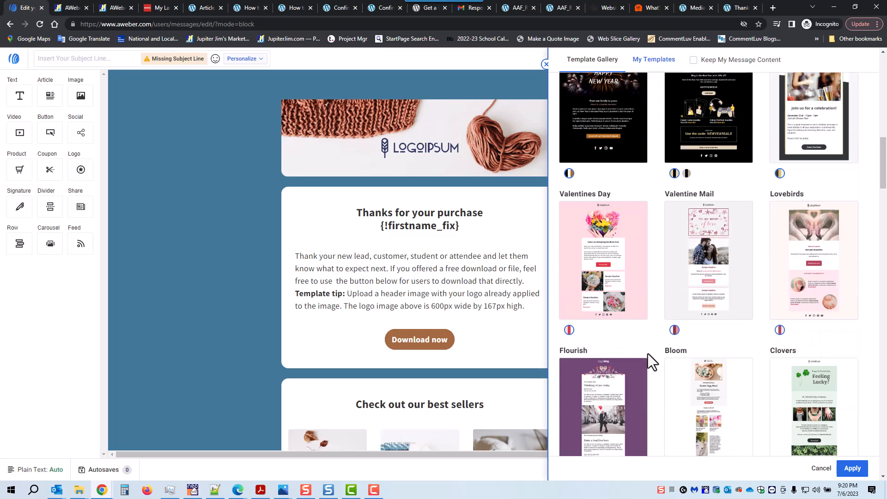
scroll(648, 353, "down", 2)
scroll(648, 354, "down", 4)
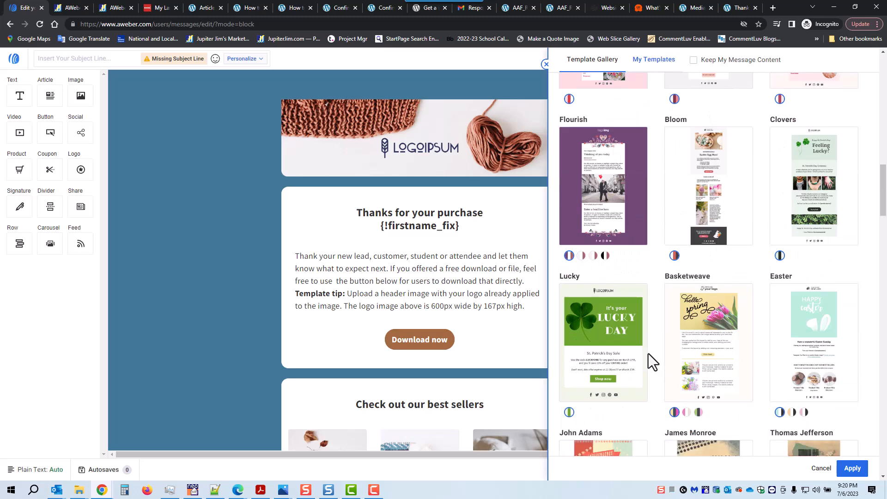
scroll(648, 353, "down", 2)
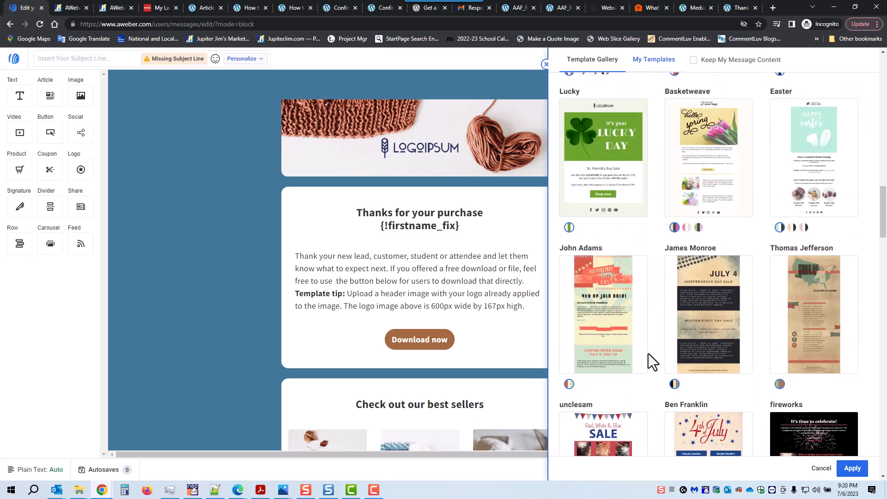
scroll(648, 354, "down", 3)
scroll(648, 354, "down", 2)
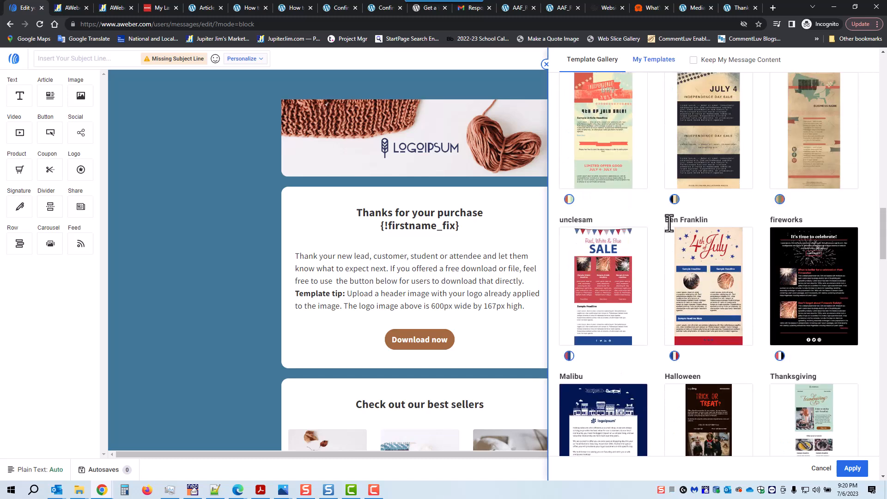
left_click_drag(882, 236, 885, 84)
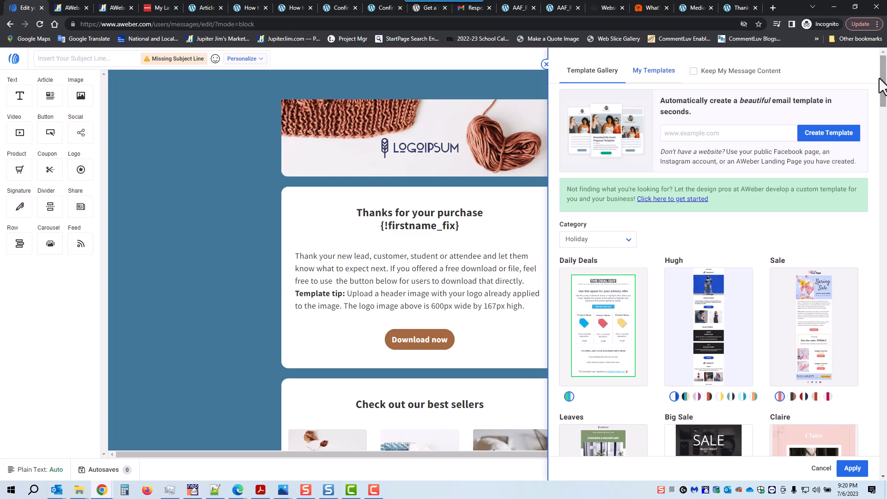
Review the other template categories and set the category filter to All
left_click(631, 246)
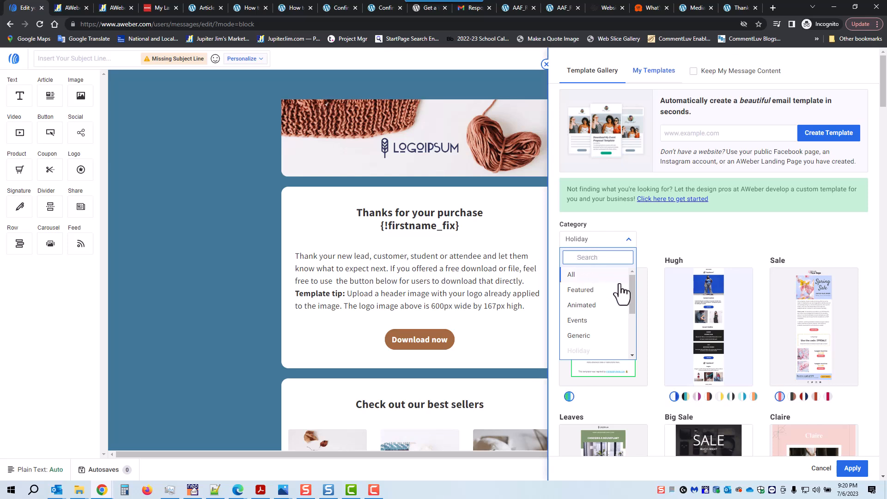
left_click_drag(631, 289, 630, 332)
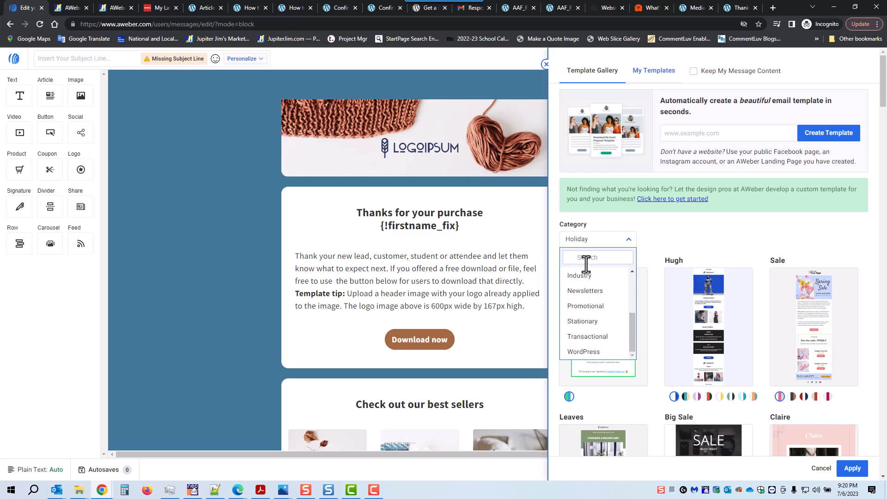
left_click_drag(633, 328, 635, 272)
left_click(626, 275)
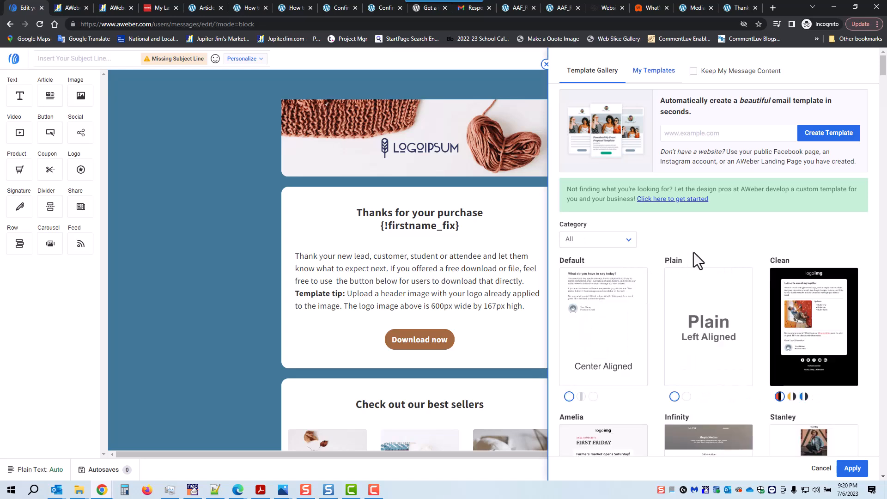
Preview the layout variants of the Simplified template and apply its Single Column Hero version to the message
scroll(693, 257, "down", 7)
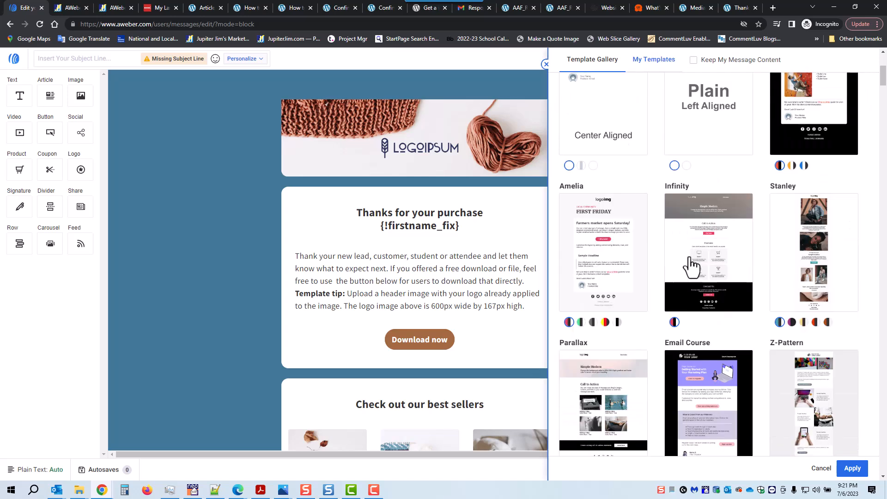
scroll(687, 257, "down", 10)
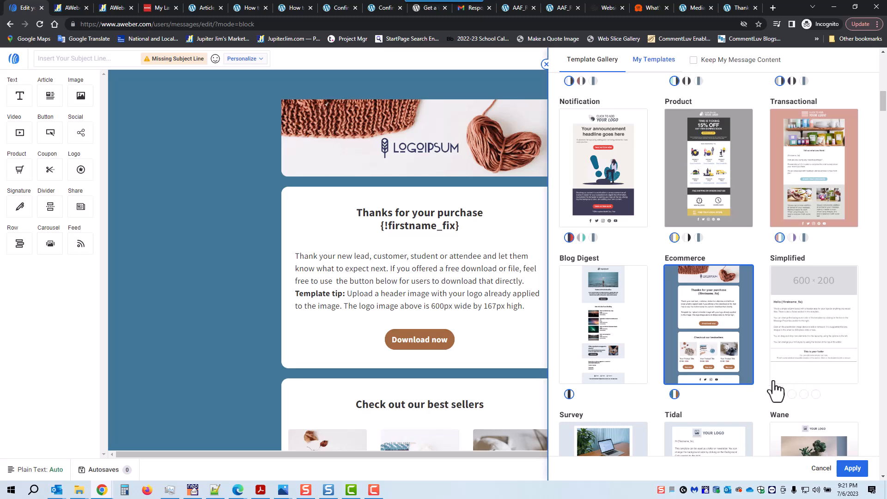
left_click(792, 395)
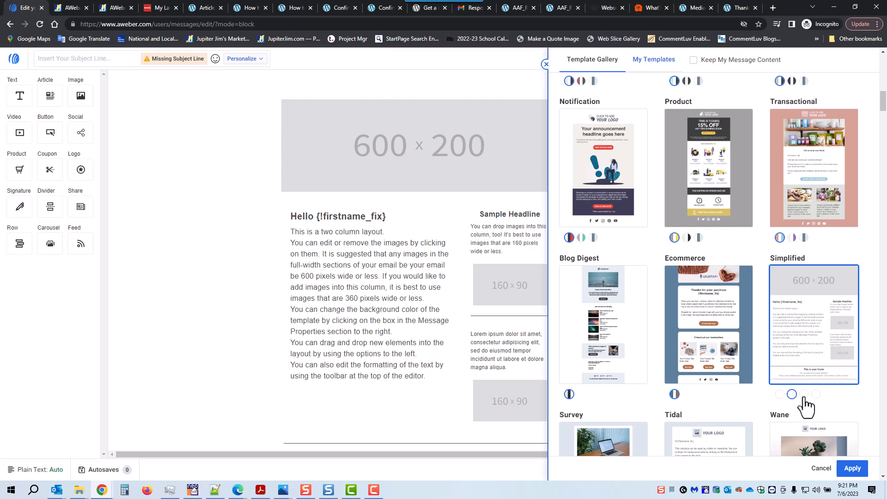
left_click(805, 398)
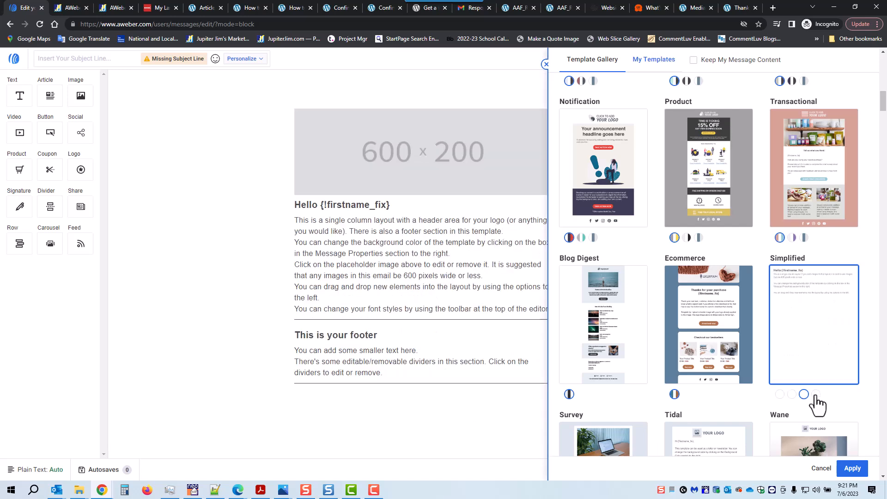
left_click(816, 395)
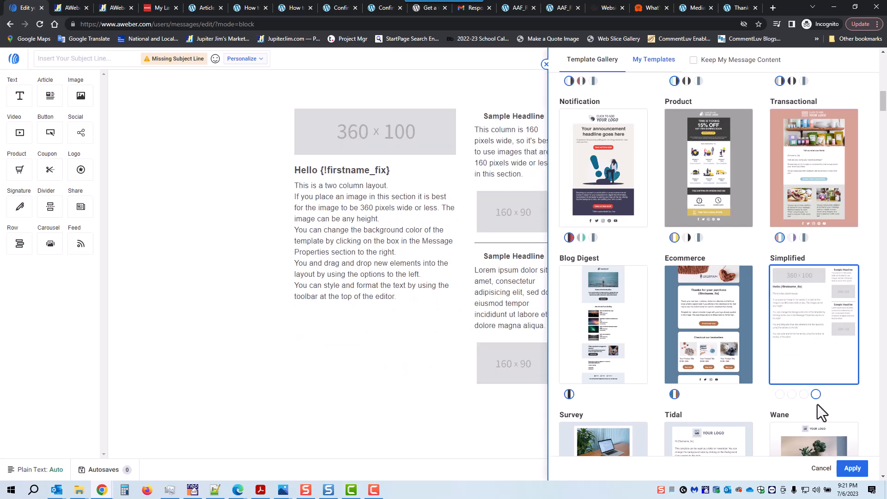
left_click(780, 396)
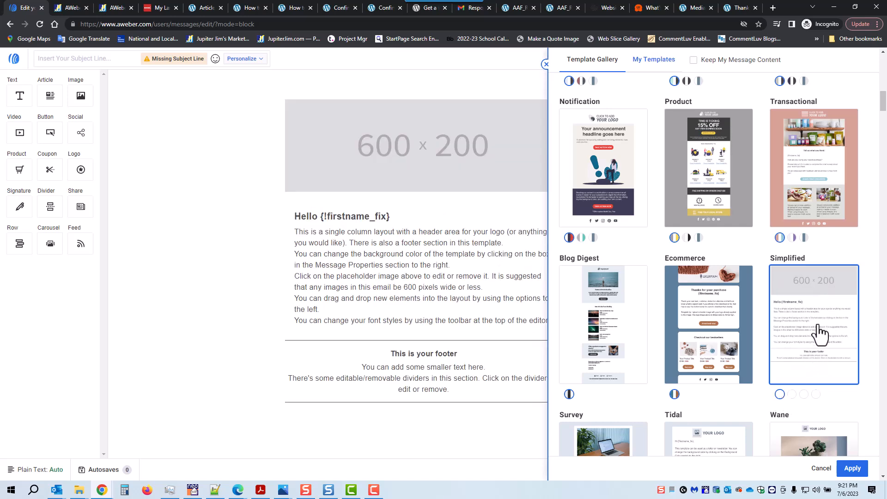
left_click(852, 469)
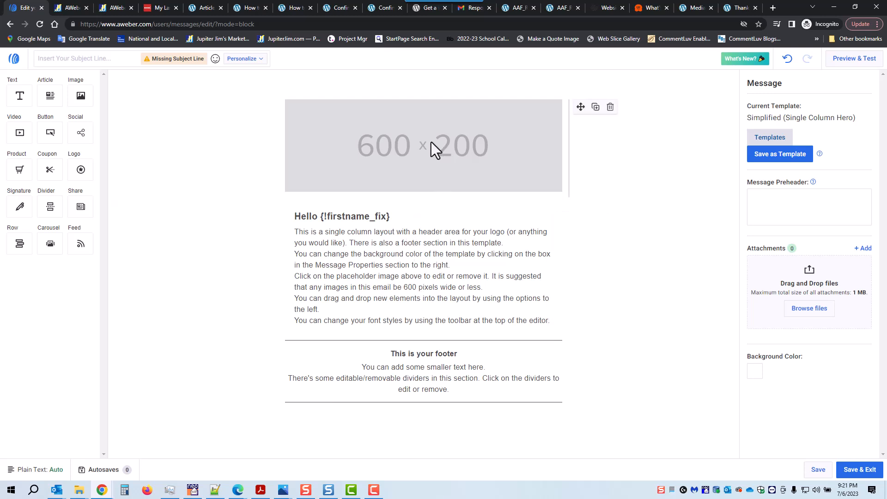
Open the image gallery for the 600 x 200 header placeholder and search the stock images for "business"
left_click(422, 157)
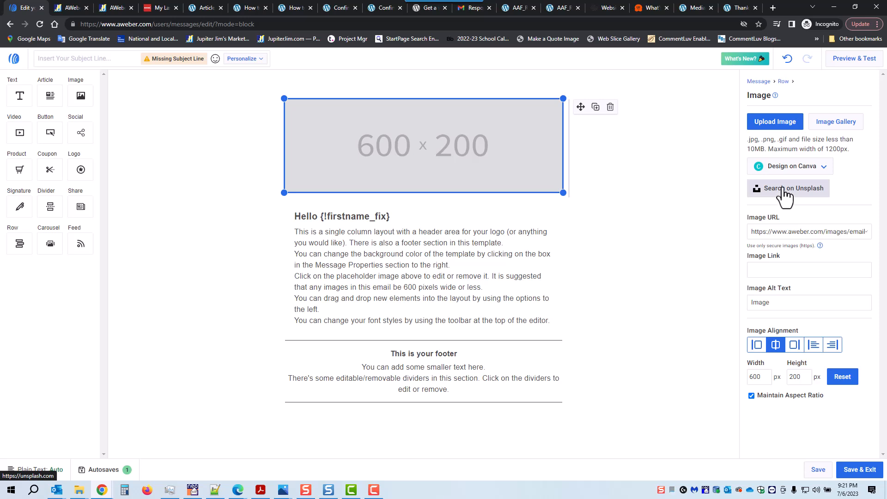
left_click(836, 122)
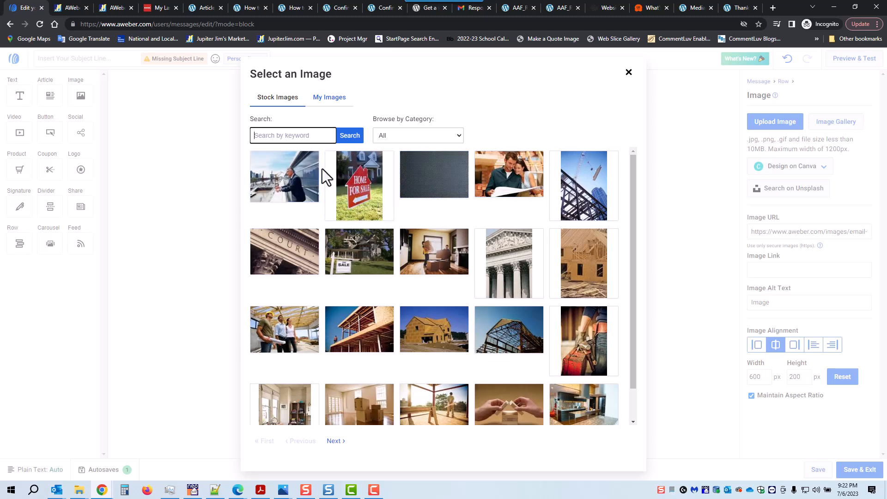
scroll(322, 171, "down", 1)
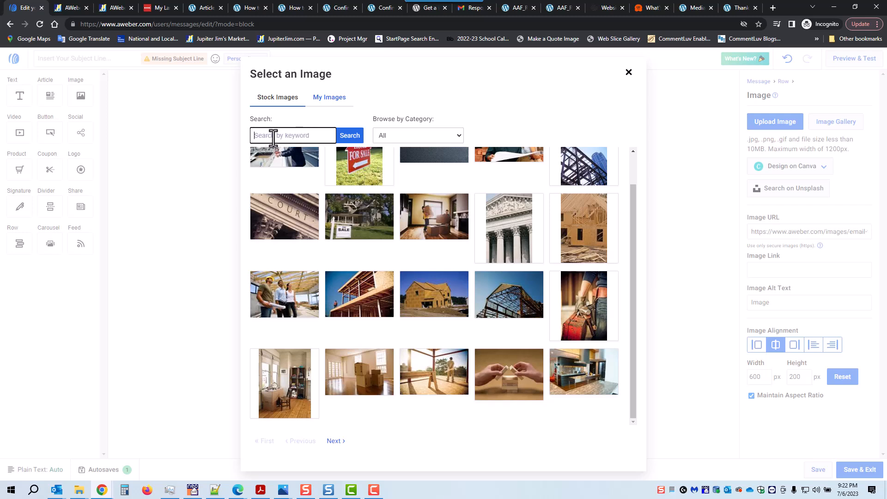
type("busines")
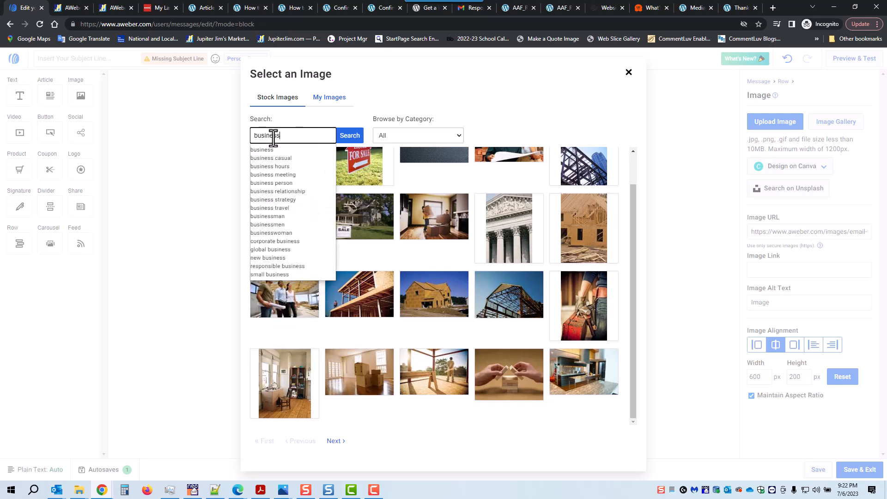
type("s")
left_click(350, 136)
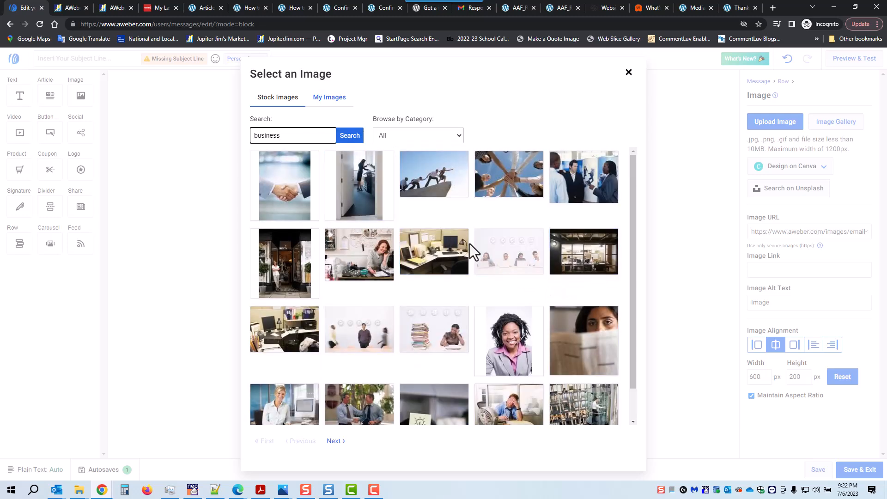
Replace the header placeholder with the Jimmy Joe's Marketing Company laptop-and-notebook banner from the account's own uploaded images
left_click(331, 104)
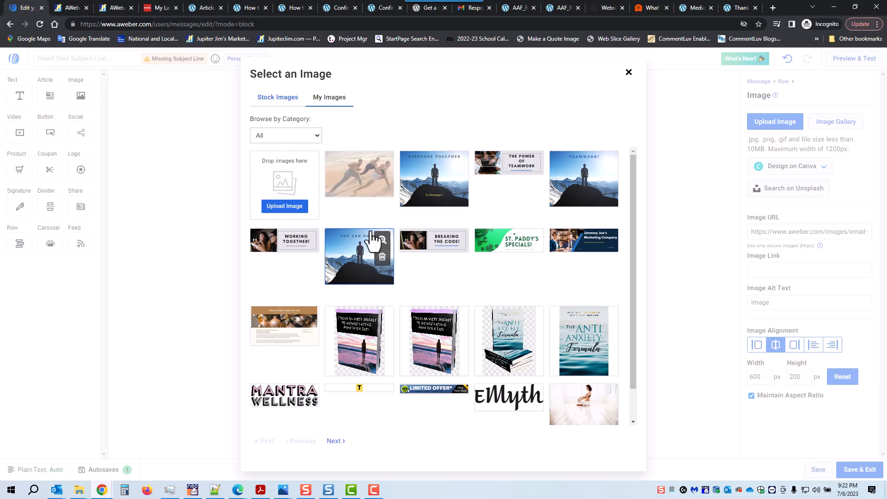
scroll(376, 252, "down", 1)
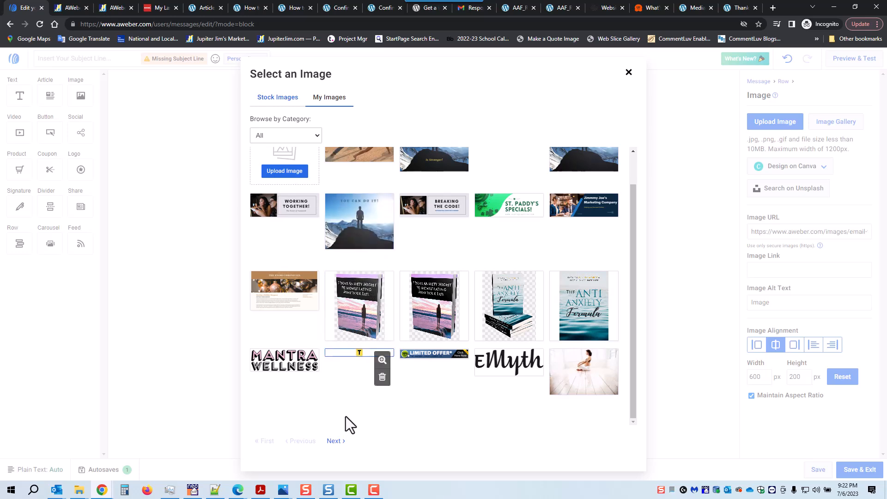
left_click(335, 441)
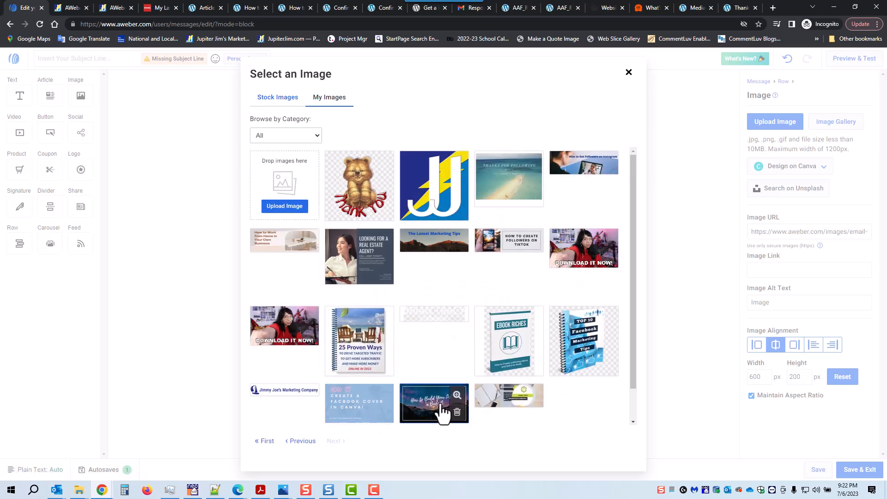
left_click(509, 398)
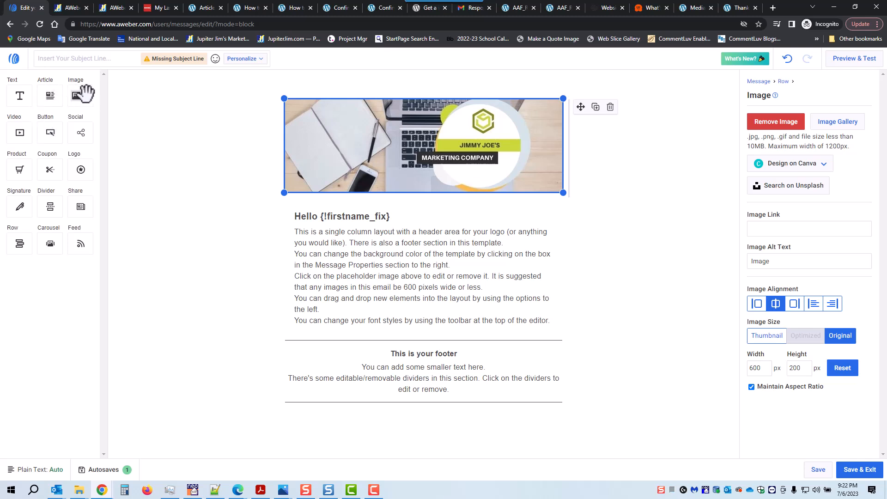
Add an image block above the greeting text and fill it with the uploaded Facebook cover in Canva graphic
left_click_drag(76, 96, 107, 124)
left_click_drag(338, 233, 412, 212)
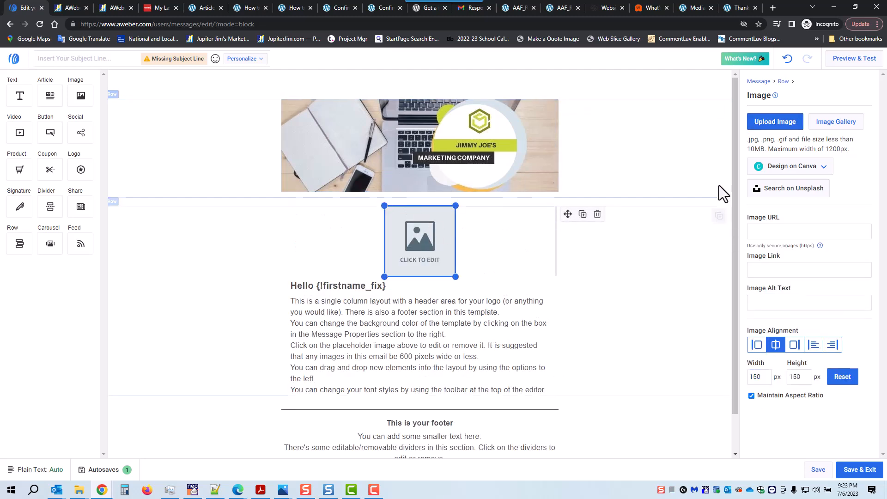
left_click(837, 121)
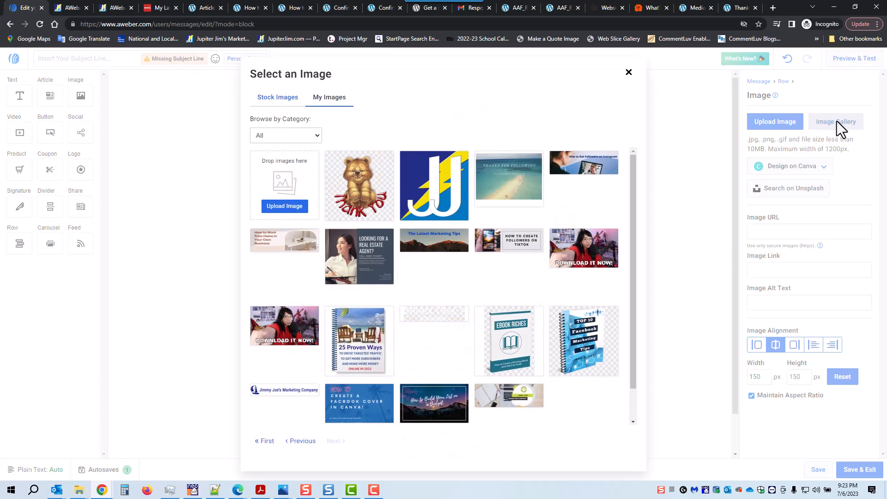
left_click(350, 412)
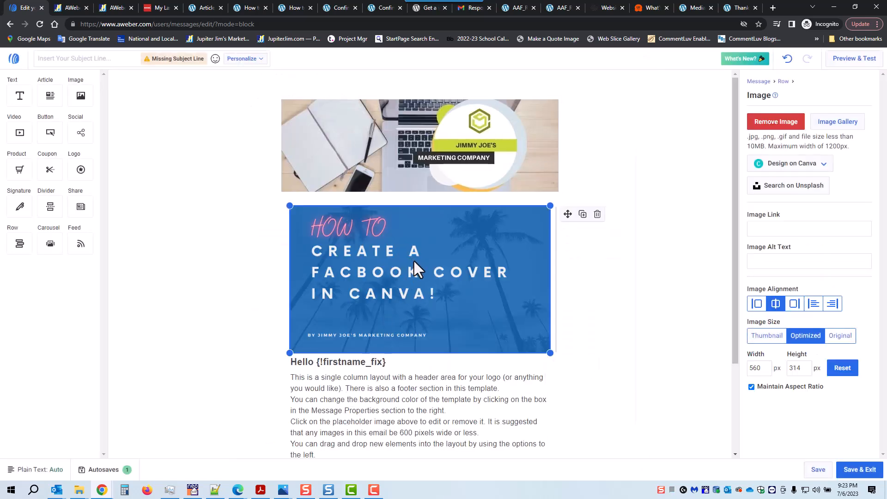
Add a centred button between the body text and the footer, labelled "Click Here for My Latest Blog Post"
scroll(415, 260, "down", 3)
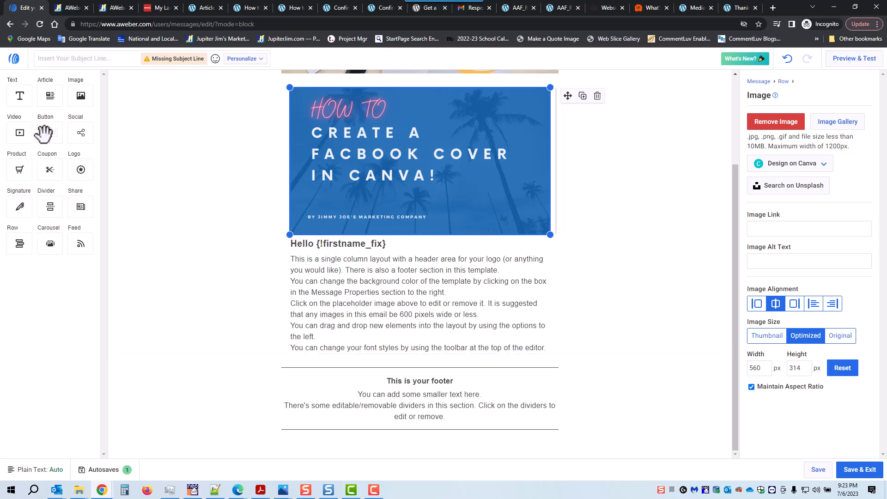
left_click_drag(48, 132, 392, 362)
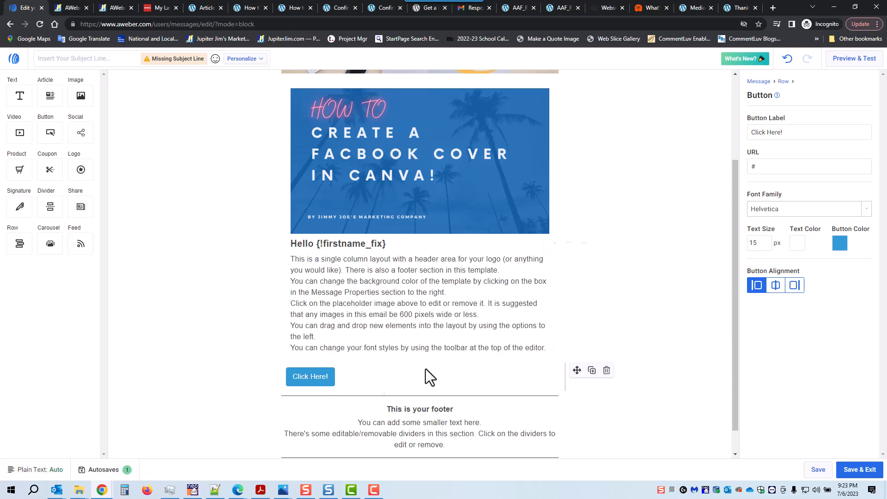
triple_click(795, 132)
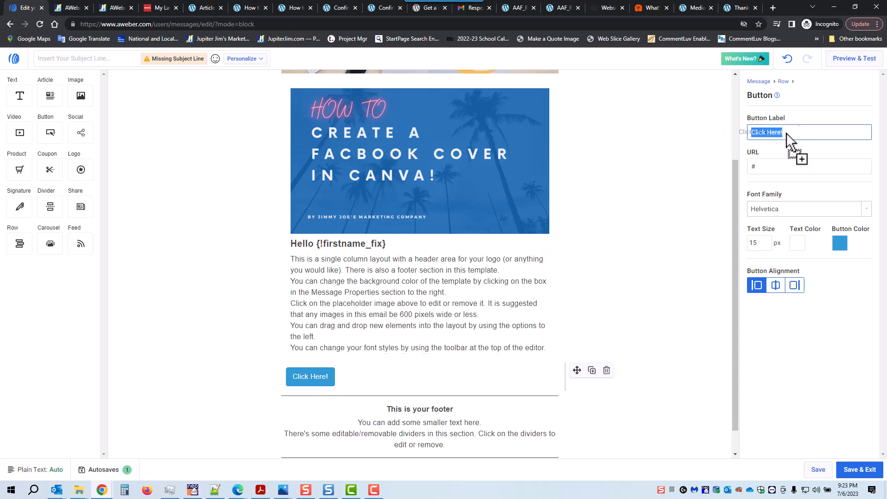
left_click(804, 132)
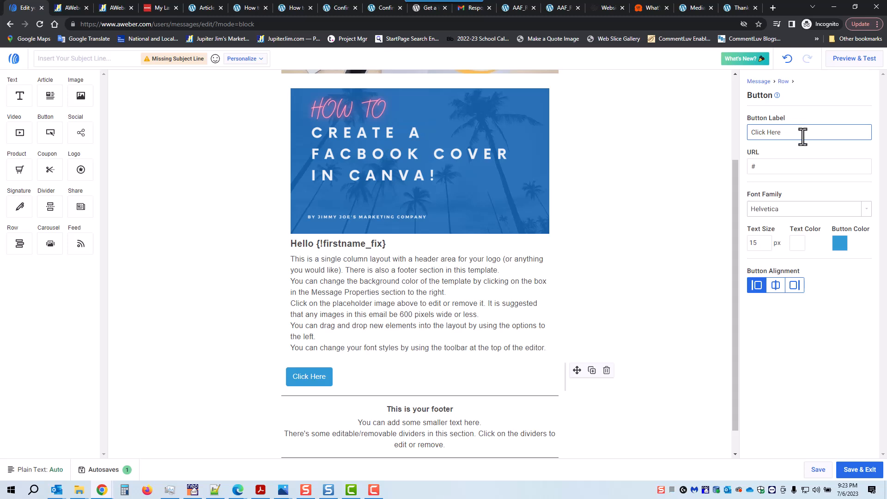
type("for My Ratest Blog Post")
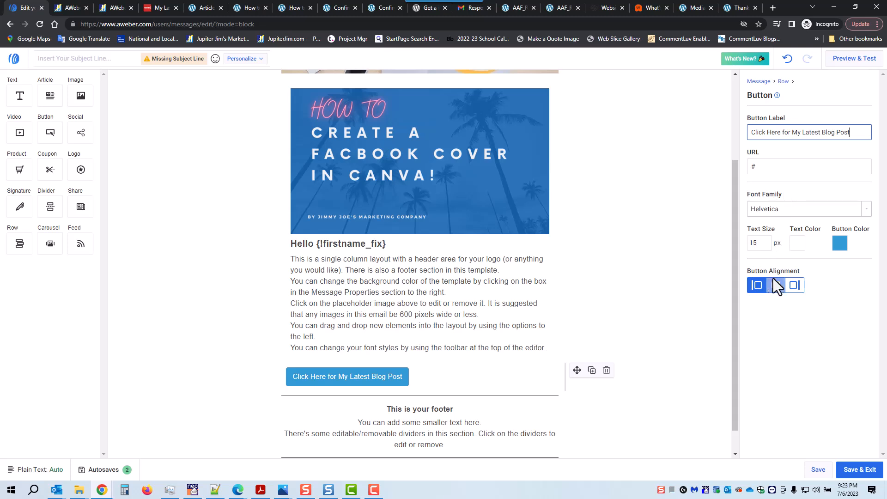
left_click(777, 296)
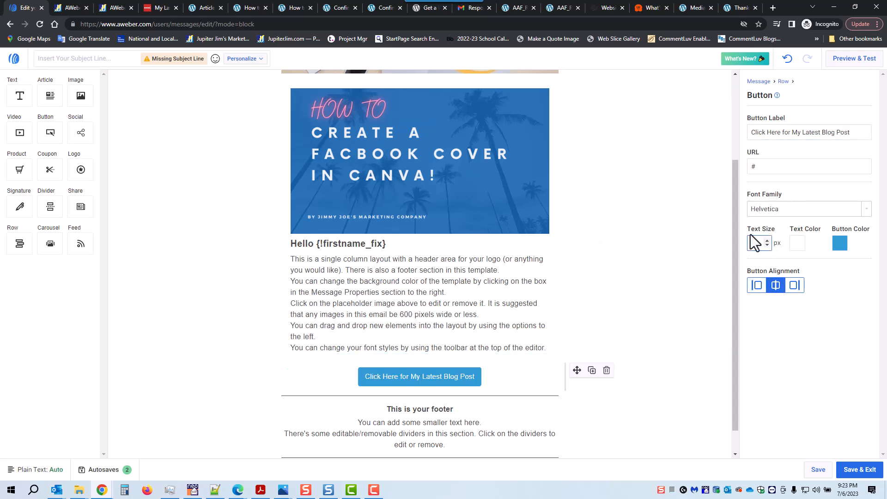
Set the blog post button's background color to the blue #2026D4
left_click(842, 249)
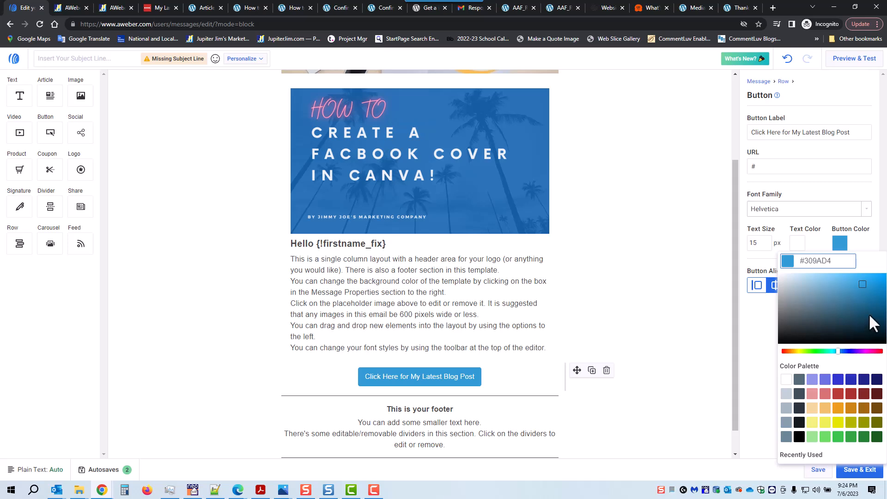
left_click(838, 381)
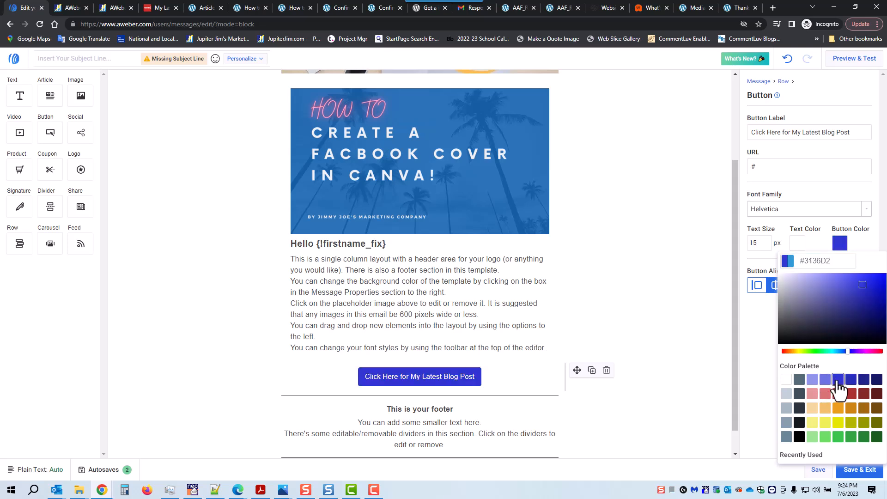
left_click(863, 299)
left_click(871, 285)
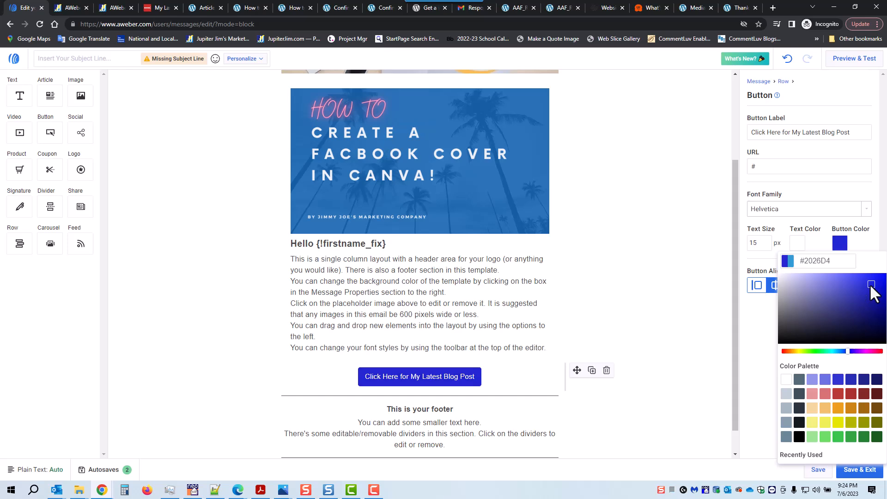
left_click(750, 319)
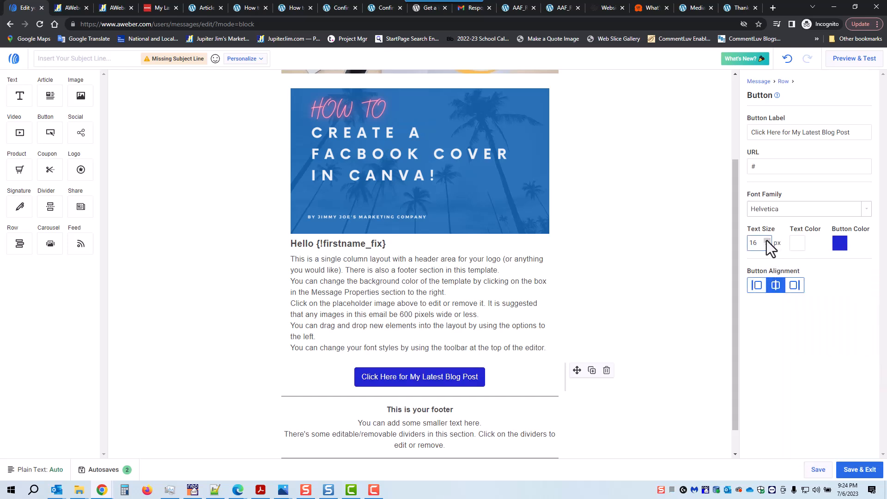
Set the button's text size to 17 px and its text color to light yellow #F0F17F
left_click(767, 241)
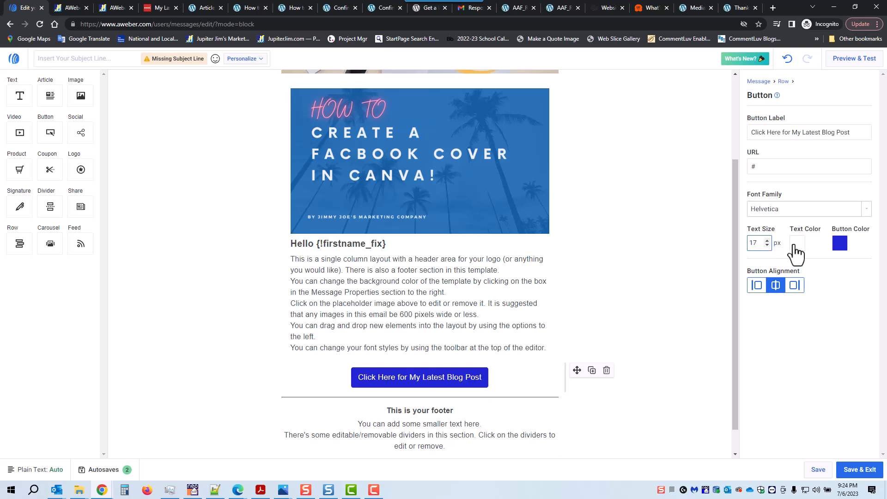
left_click(798, 245)
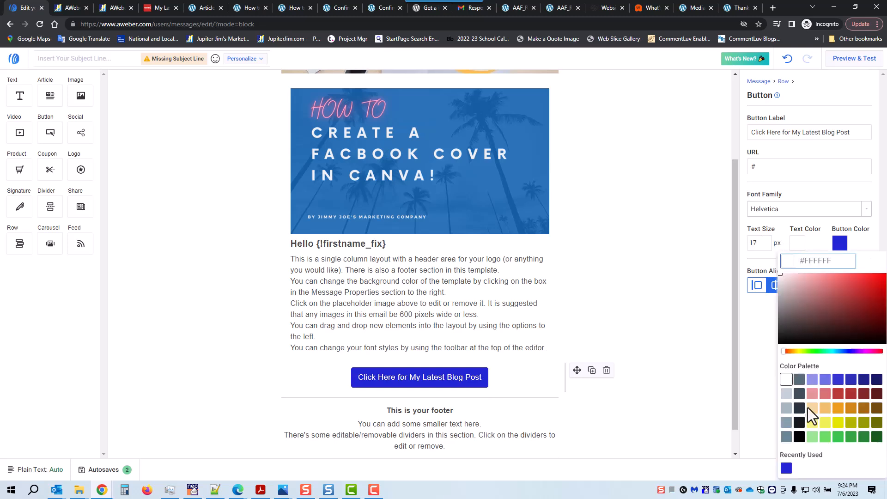
left_click(813, 423)
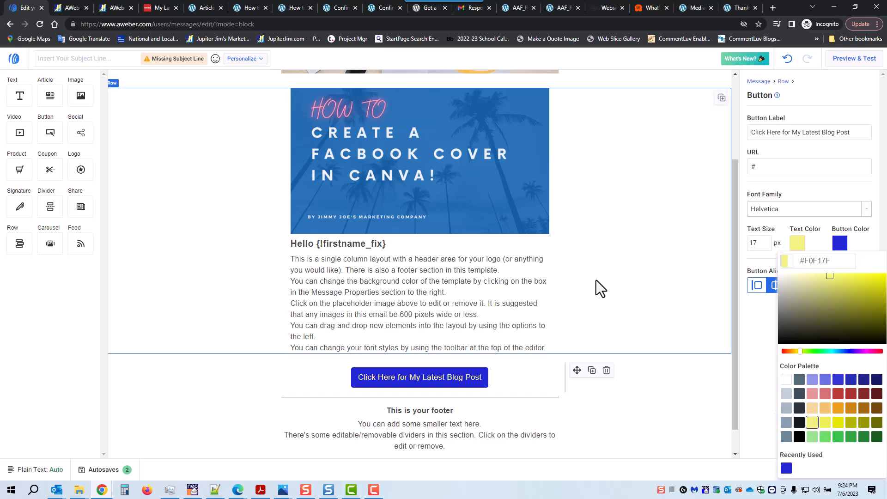
left_click(443, 298)
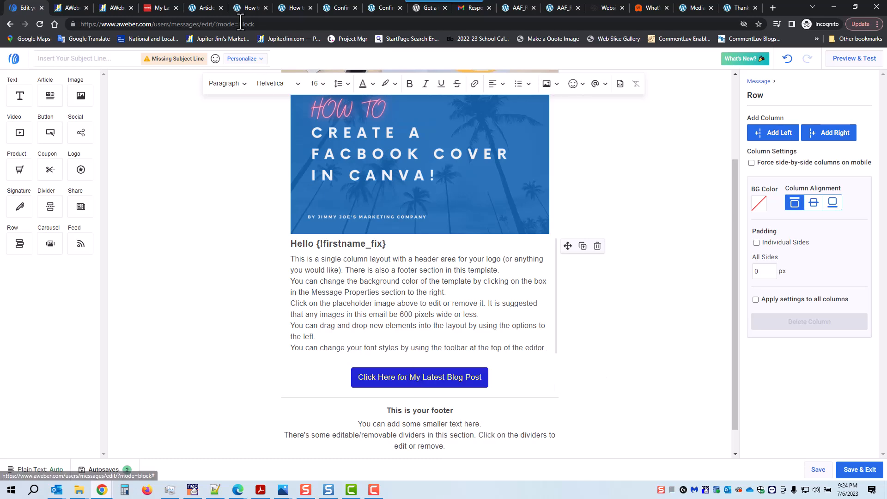
Switch to the "How to Create a Facebook Cover in Canva" blog post, look through it and copy its web address
left_click(203, 9)
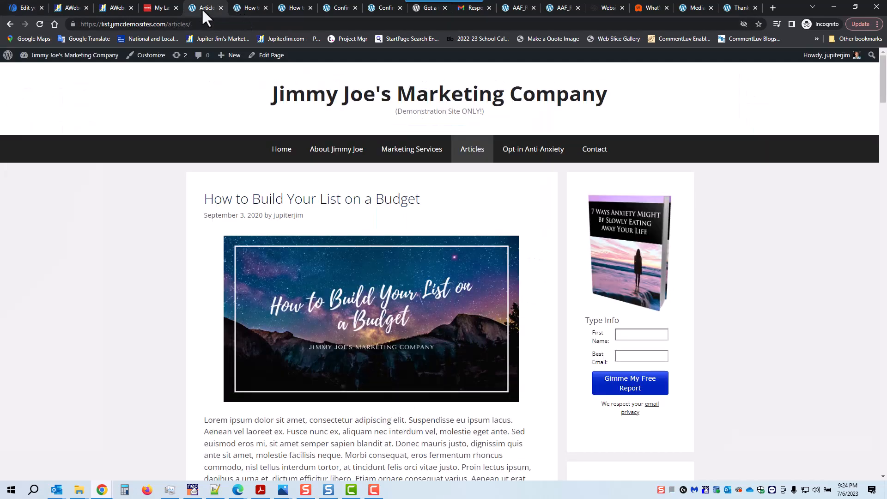
left_click(241, 9)
scroll(348, 228, "down", 12)
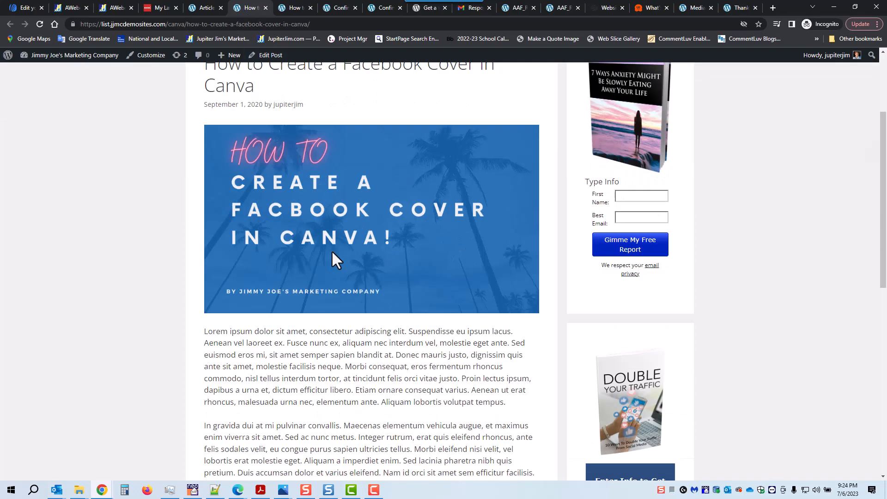
scroll(334, 260, "up", 6)
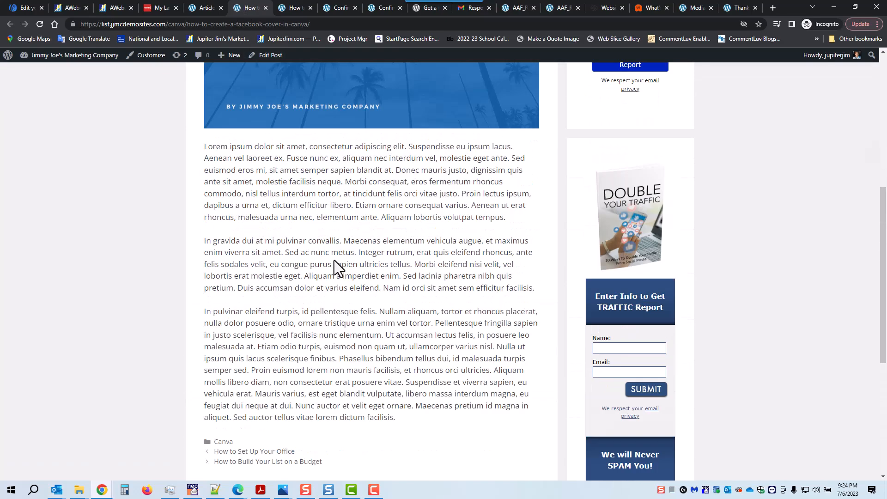
scroll(350, 269, "up", 5)
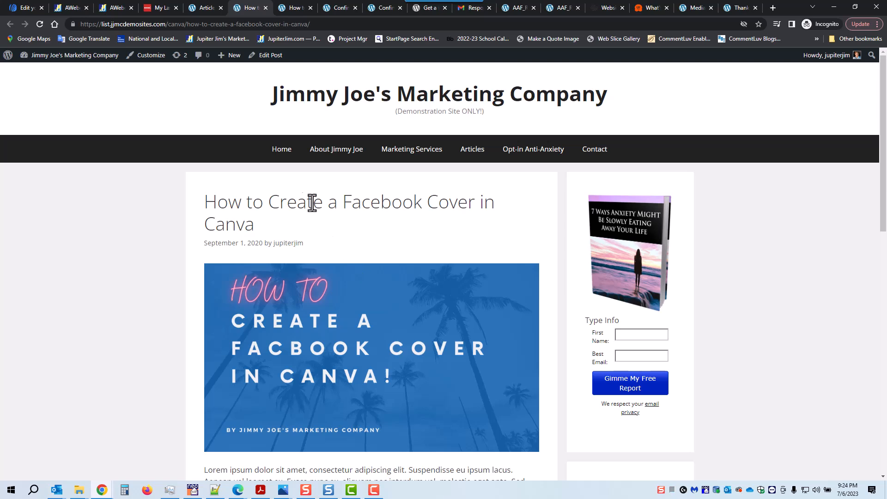
scroll(334, 285, "down", 3)
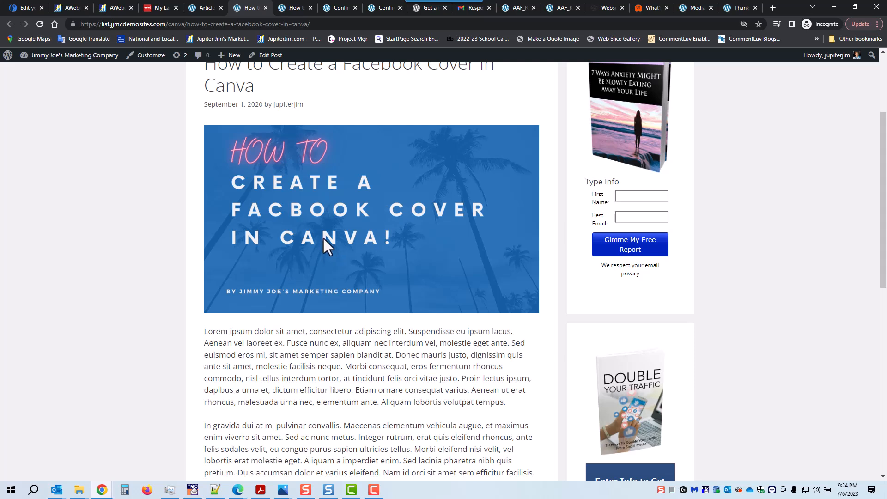
left_click(223, 24)
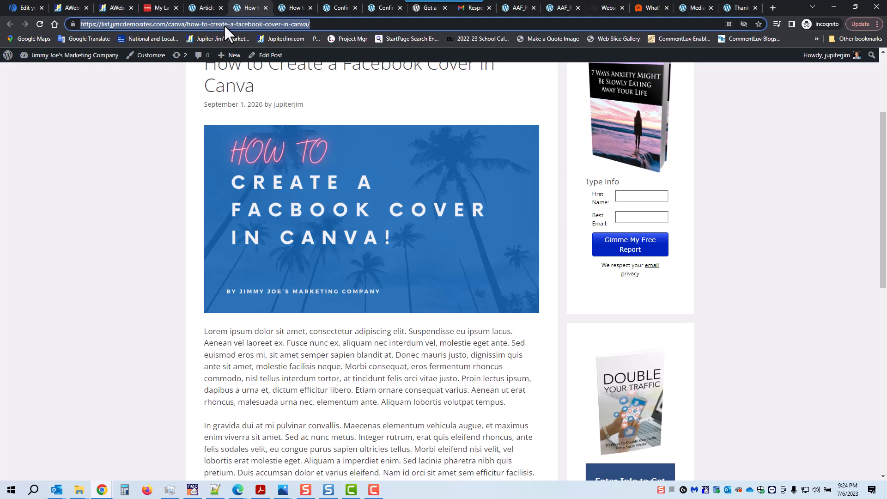
Return to the email editor, replace the button's placeholder link with the copied blog post URL and save the message
left_click(26, 6)
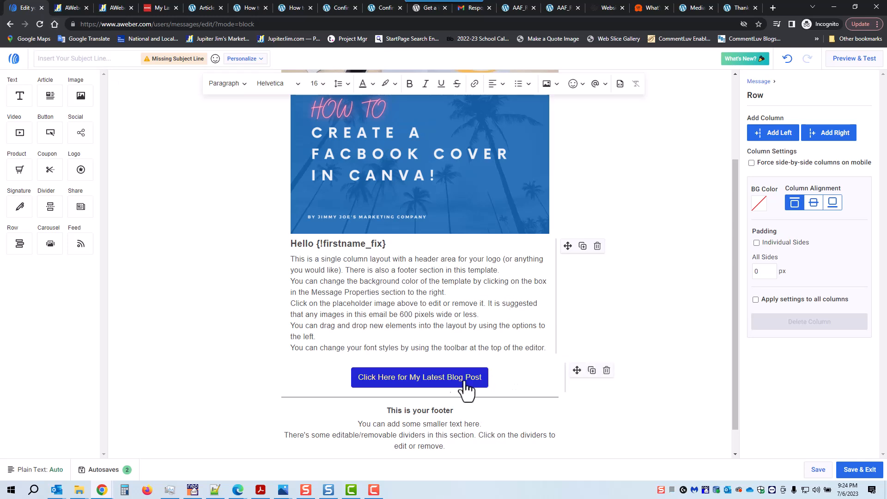
left_click(515, 378)
left_click(778, 167)
left_click_drag(776, 167, 745, 169)
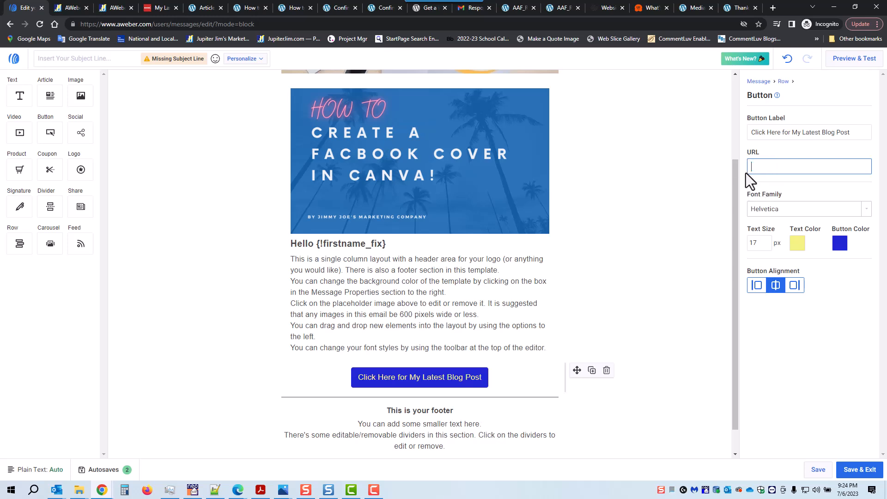
key("ctrl+v")
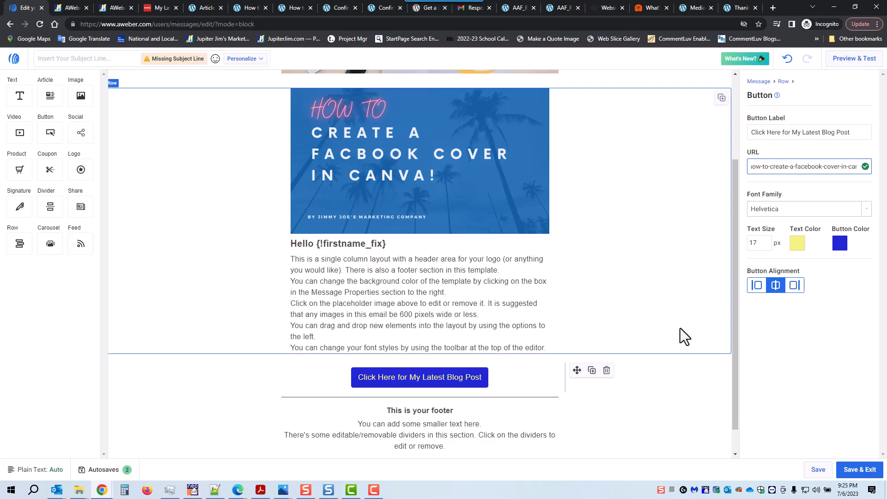
left_click(821, 476)
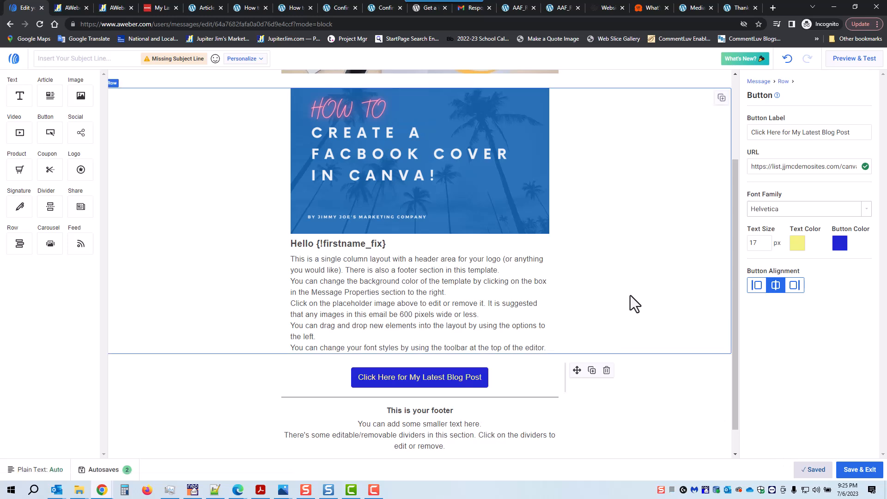
Enter "Check Out My Latest Blog Post!" as the subject line
left_click(91, 59)
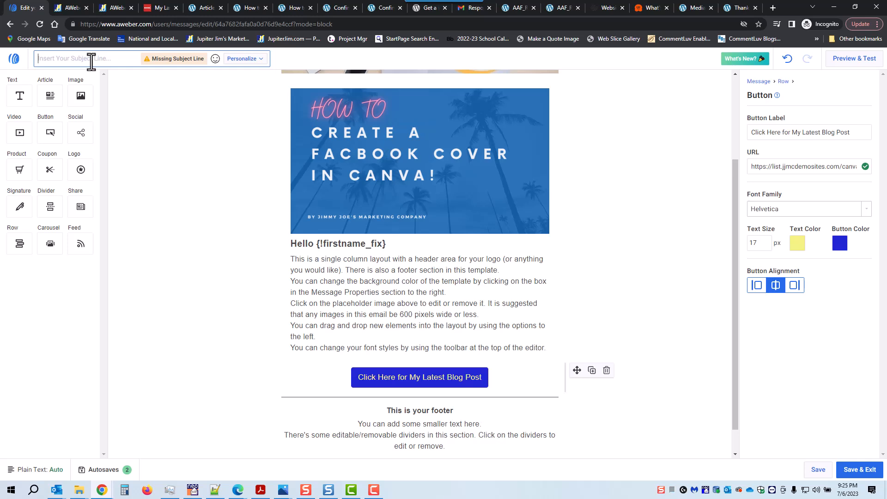
type("Check Out My ")
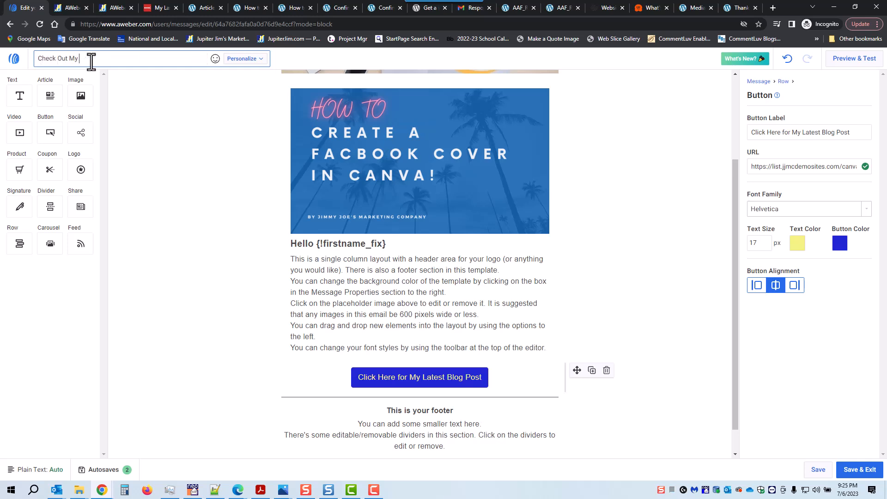
type("Latest Blog Ps")
type("st")
Add the Eyes emoji to the end of the subject line
left_click(215, 59)
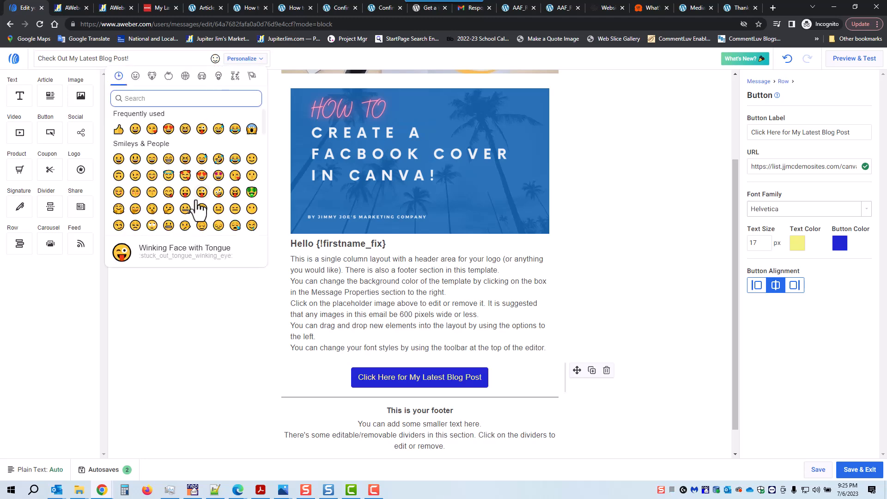
scroll(200, 208, "down", 3)
scroll(187, 211, "down", 1)
scroll(178, 217, "down", 2)
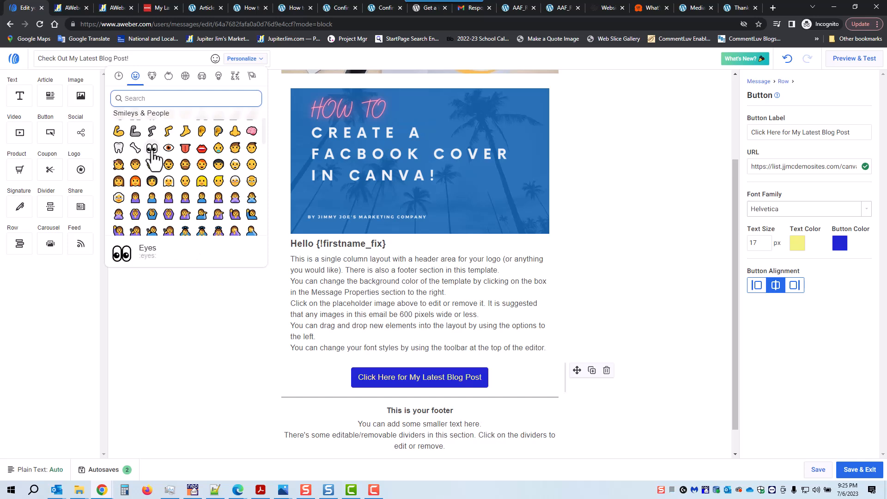
left_click(152, 149)
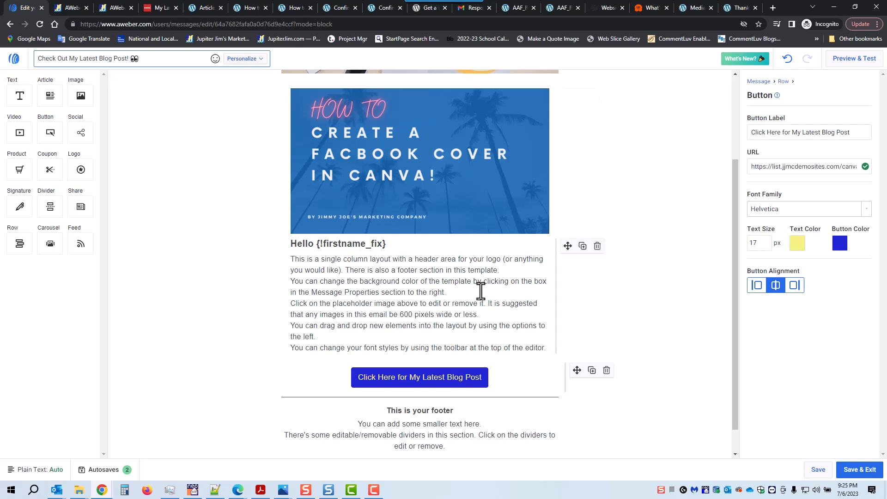
Format all the body paragraphs below the greeting as Arial, size 18, with the near-black font color #151B1E
left_click(447, 291)
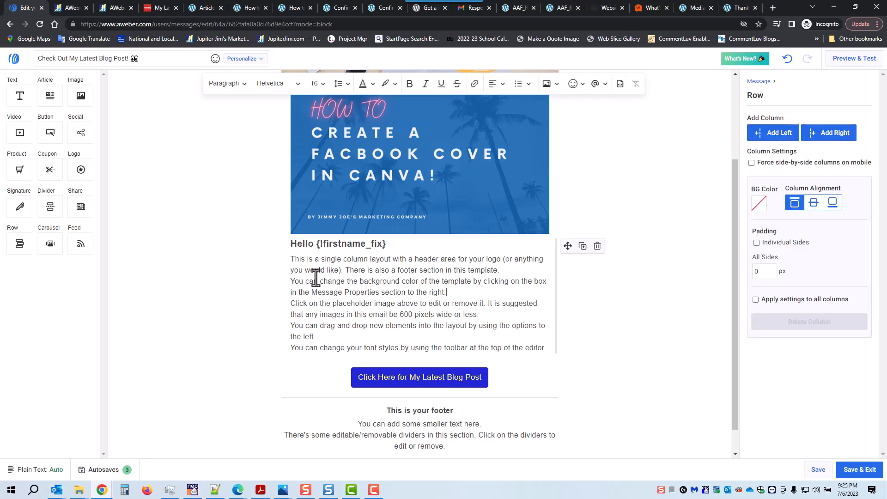
left_click_drag(292, 258, 548, 361)
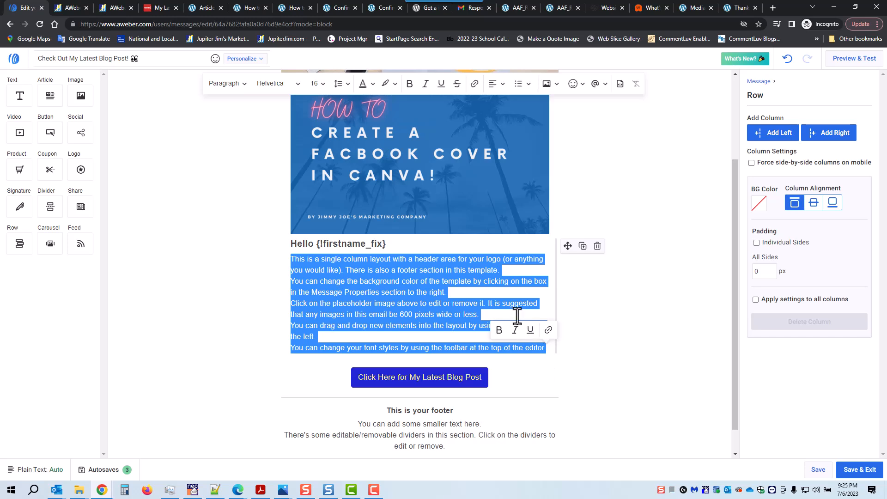
left_click(324, 84)
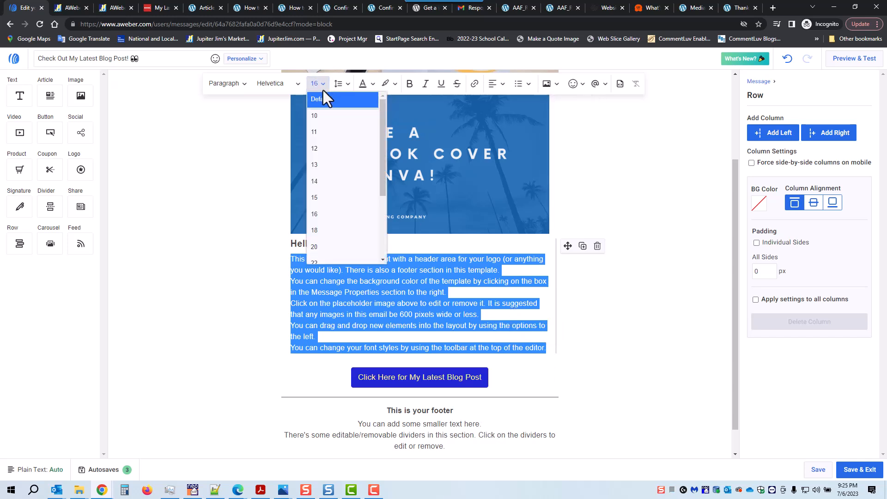
left_click(324, 231)
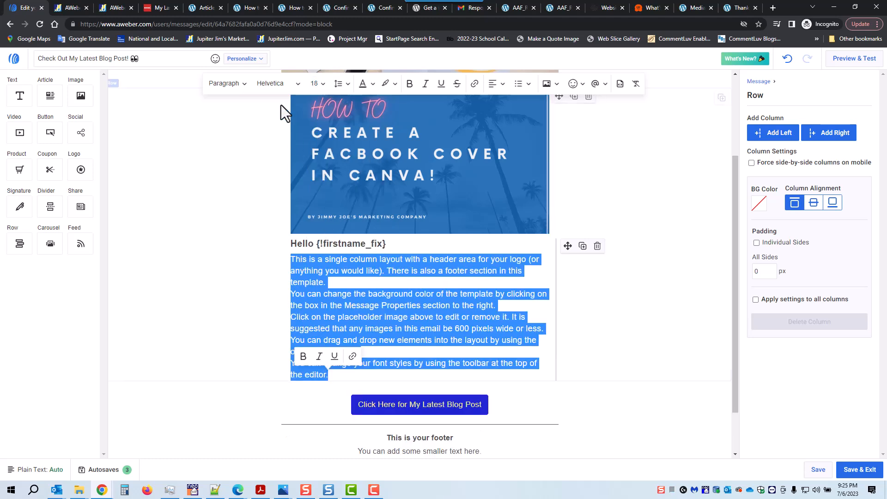
left_click(296, 85)
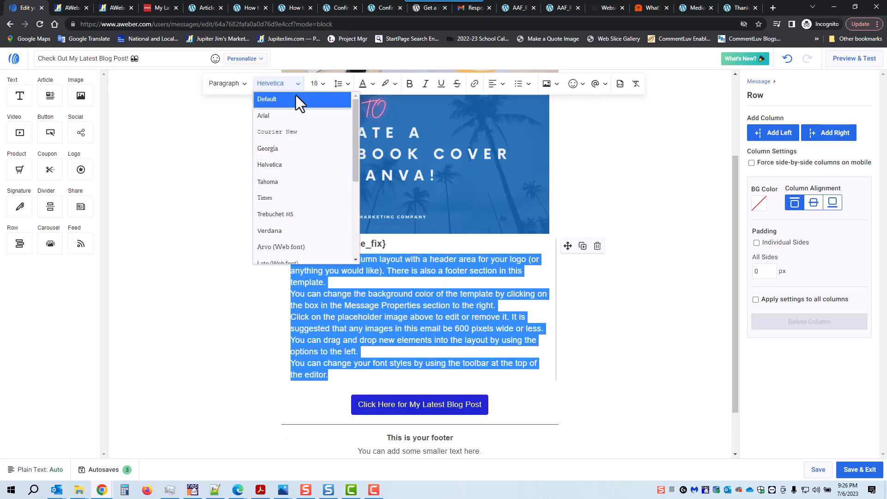
left_click(273, 115)
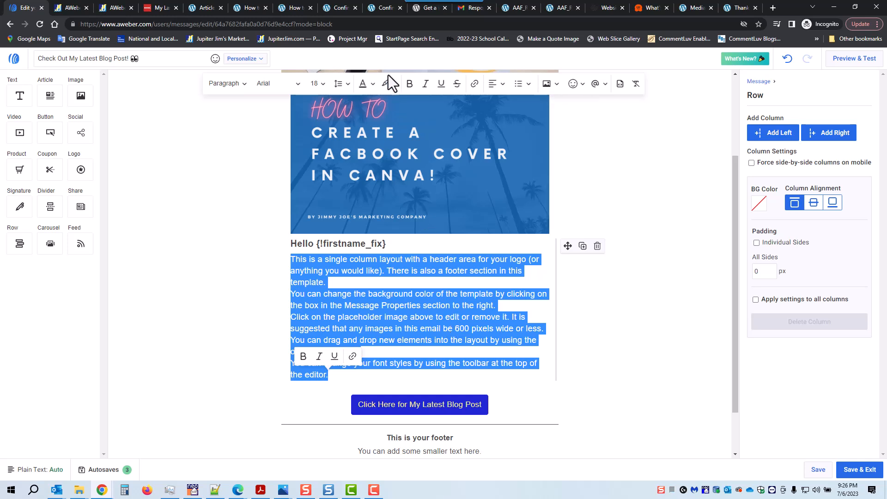
left_click(373, 85)
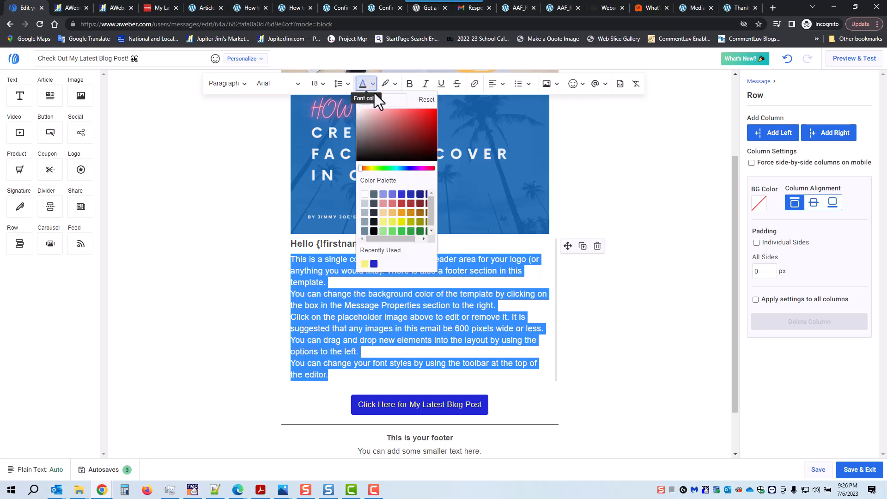
left_click(373, 224)
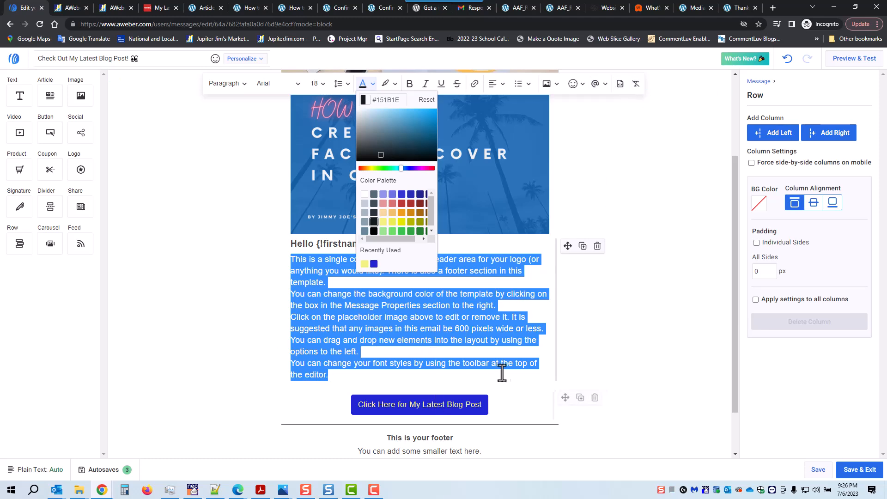
left_click(543, 351)
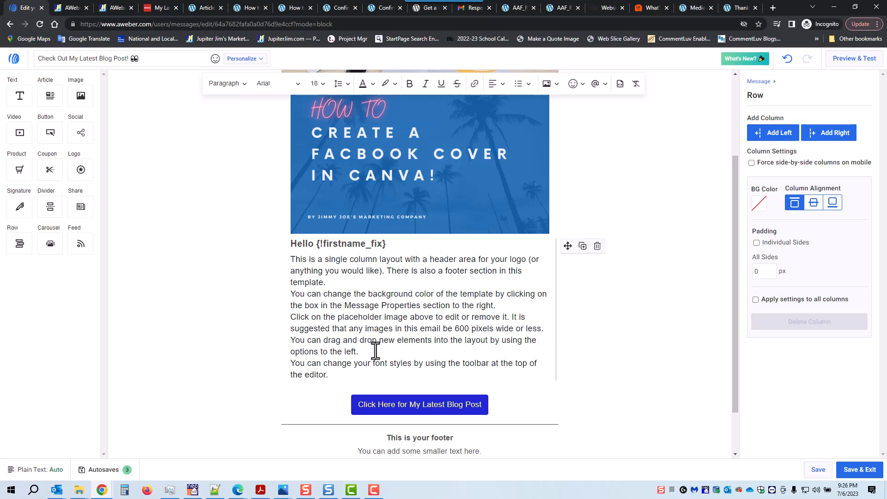
Insert one blank line after the first body paragraph and two after the background color paragraph
left_click(329, 284)
key("Return")
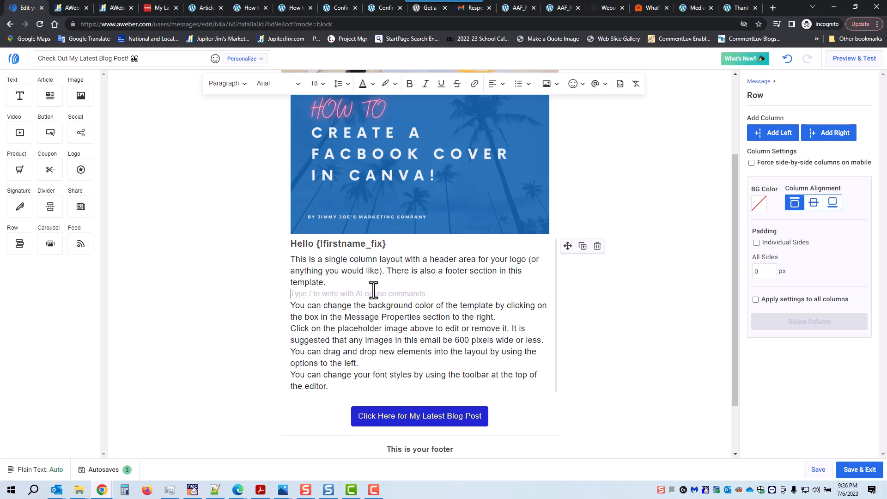
left_click(499, 318)
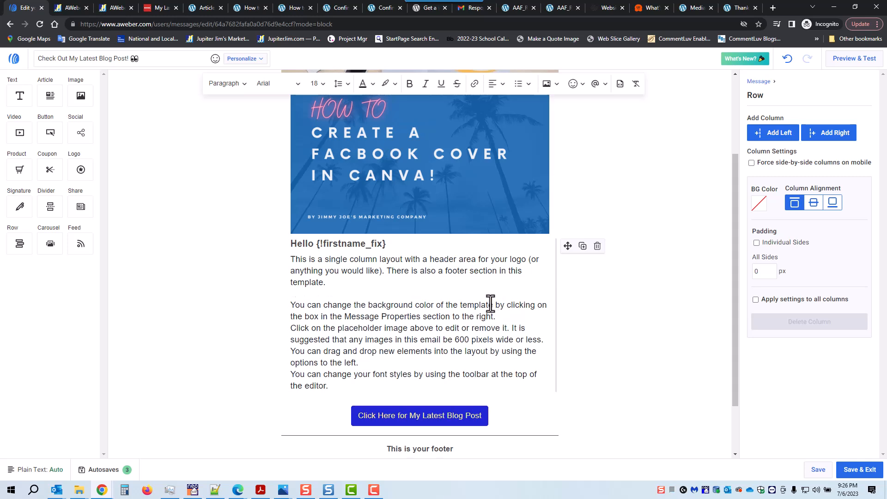
key("Return")
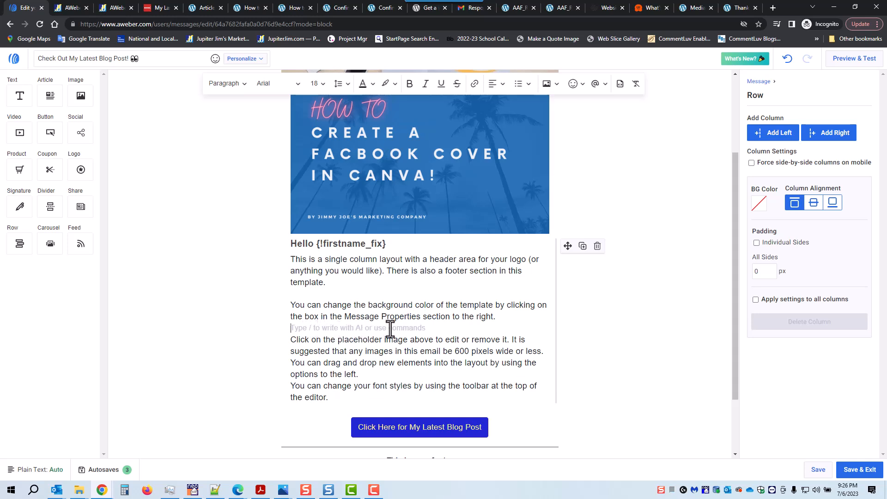
key("Return")
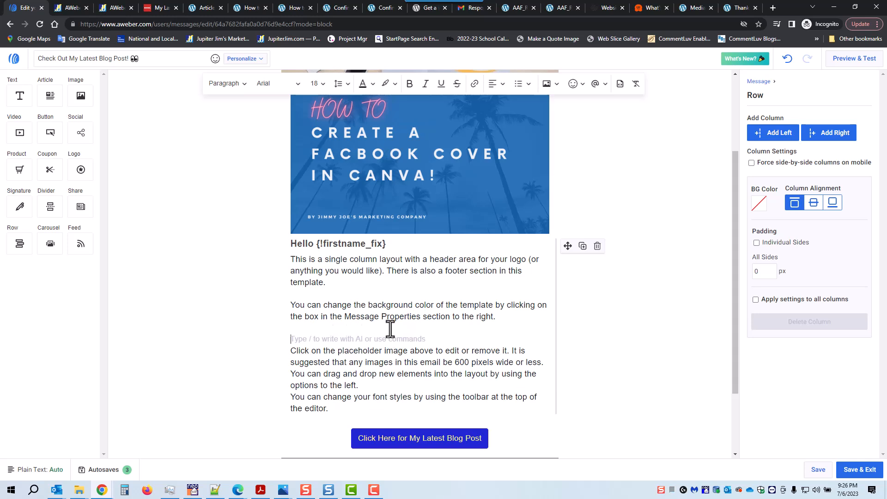
Add a centered Heading 2 reading "Click Here for Blog Post!" below the paragraph about dragging and dropping new elements
left_click(358, 385)
key("Return")
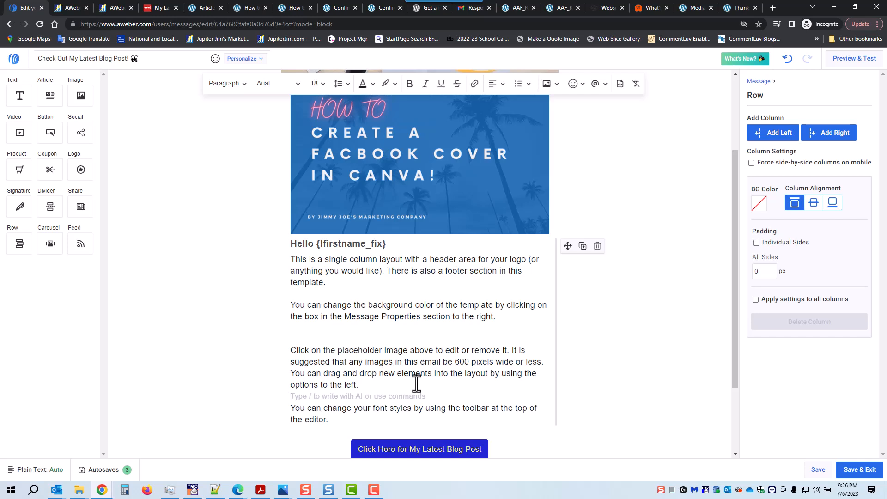
type("/")
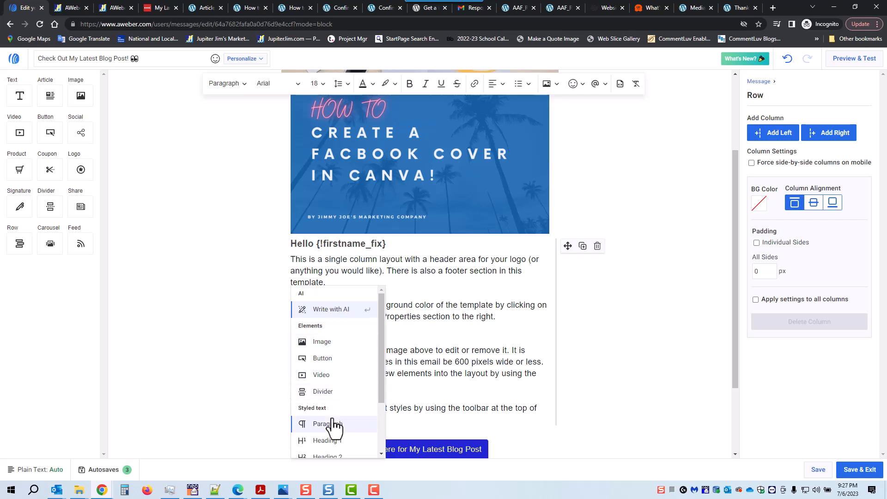
scroll(333, 421, "down", 1)
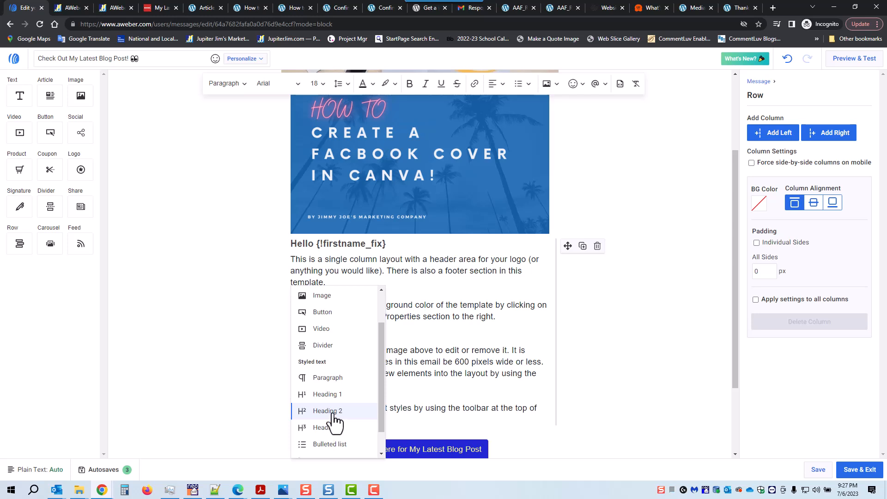
left_click(328, 411)
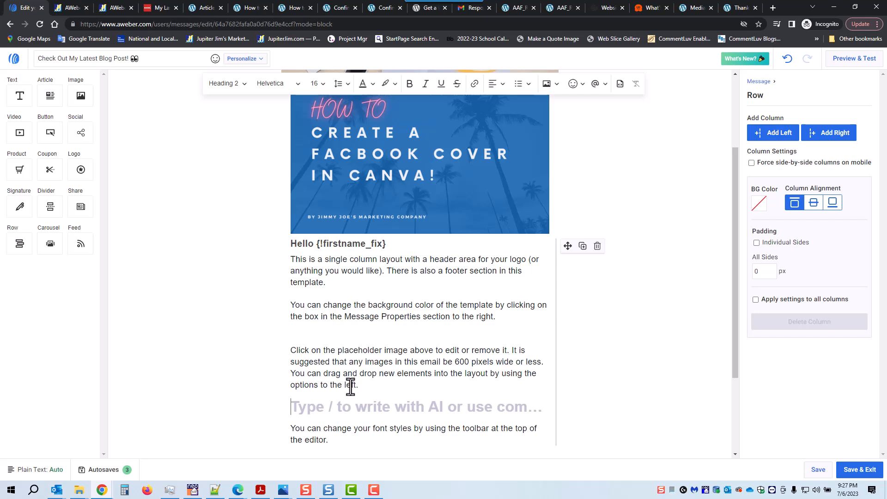
type("Cl")
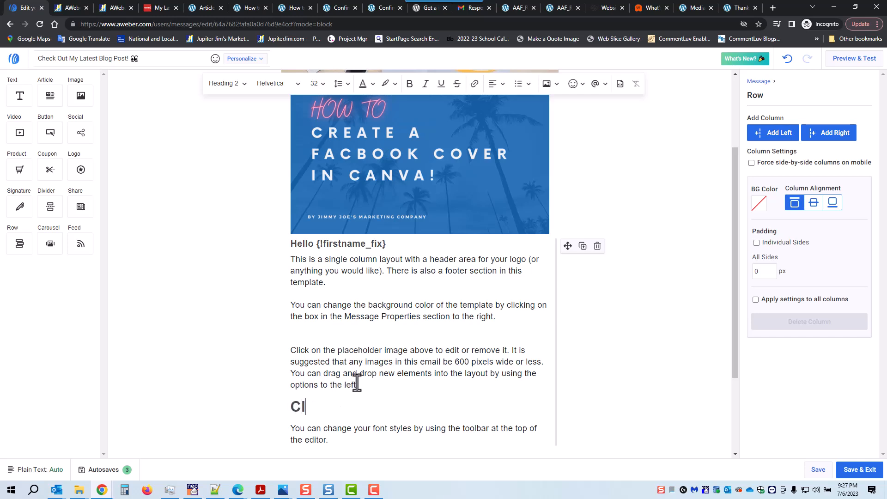
type("ick Here for Blog Post")
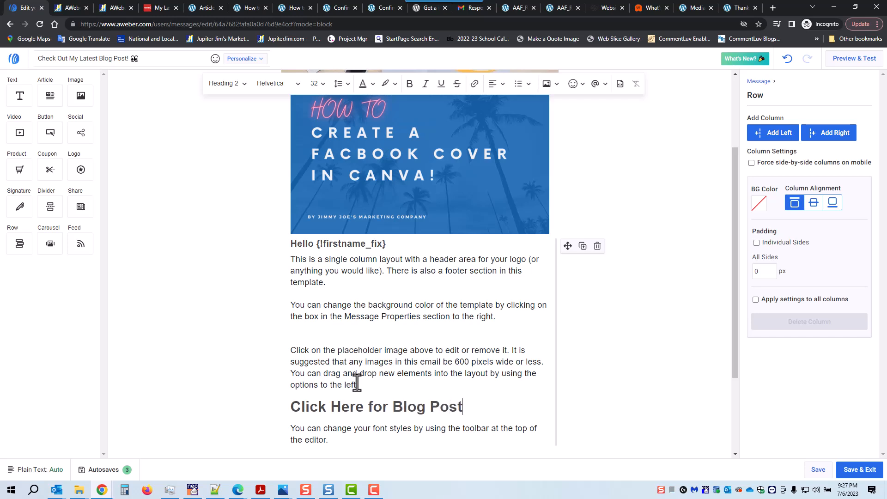
type("!")
left_click(501, 85)
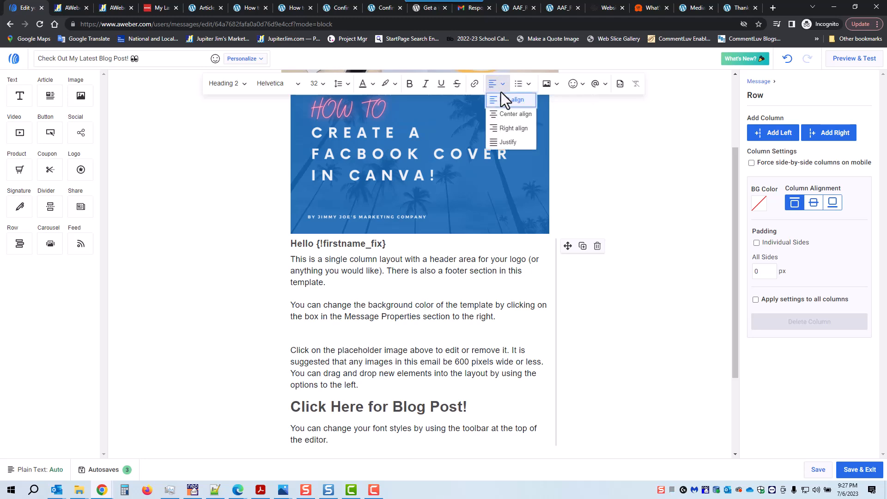
left_click(506, 115)
Copy the blog post URL from the button and apply it as a Link-type hyperlink to the "Click Here for Blog Post!" heading
scroll(503, 301, "down", 2)
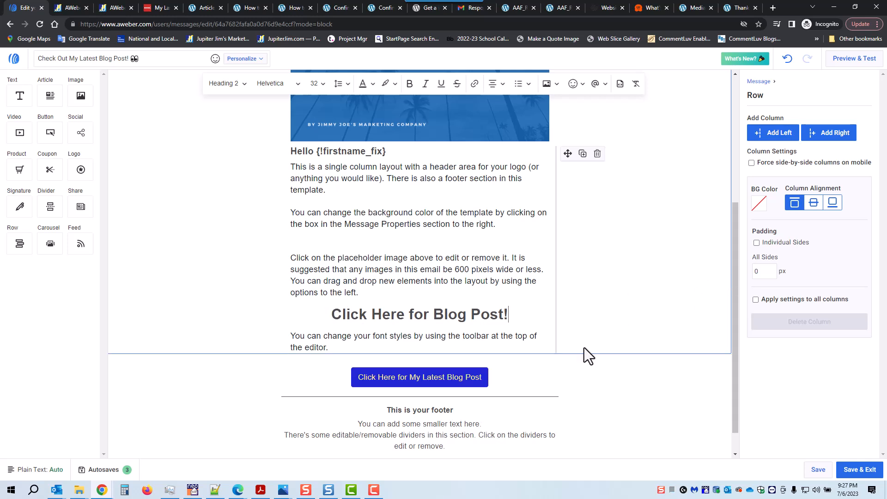
left_click(516, 378)
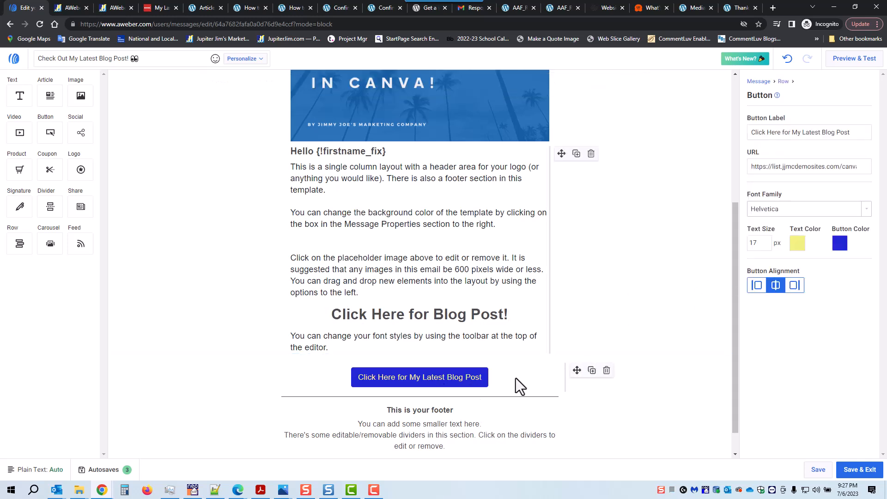
triple_click(807, 167)
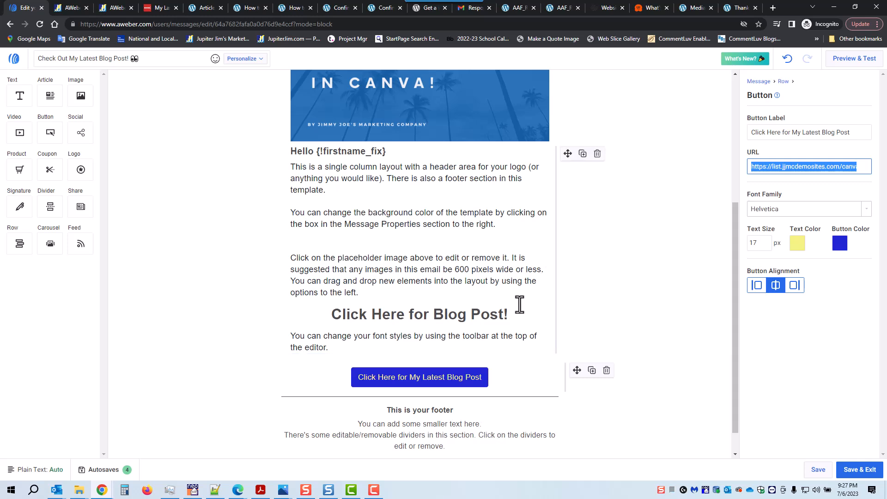
left_click_drag(511, 314, 334, 320)
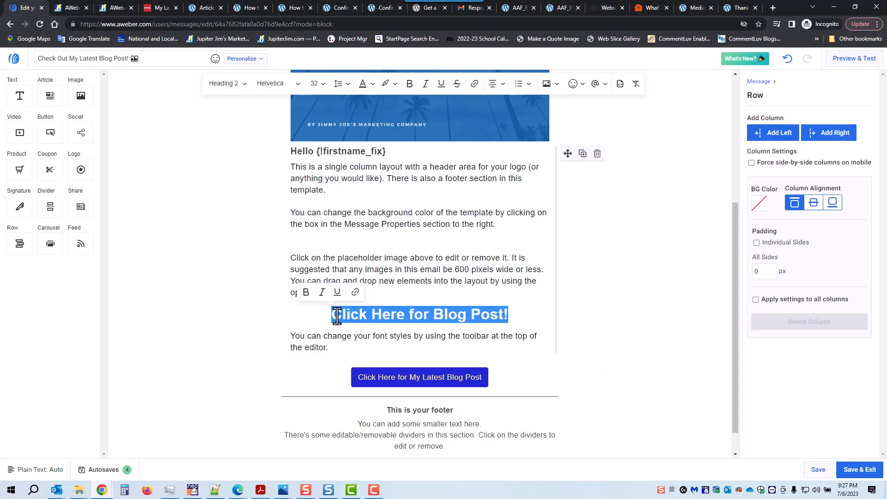
left_click(354, 292)
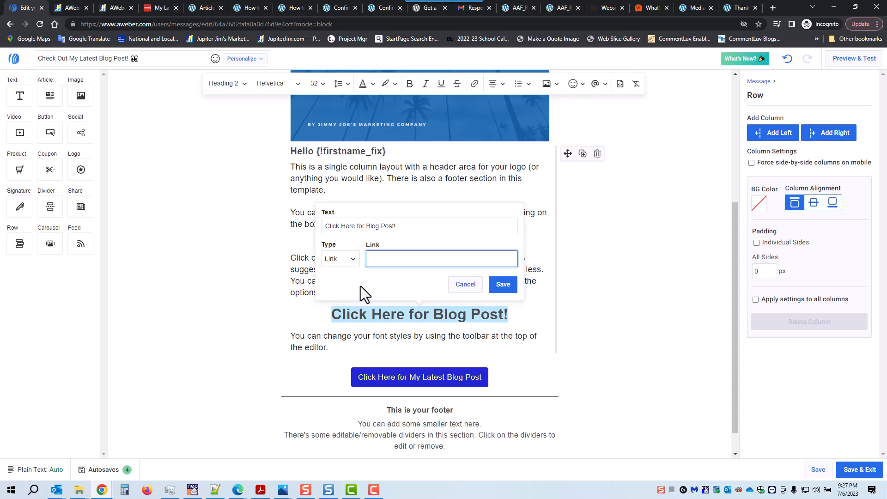
key("ctrl+v")
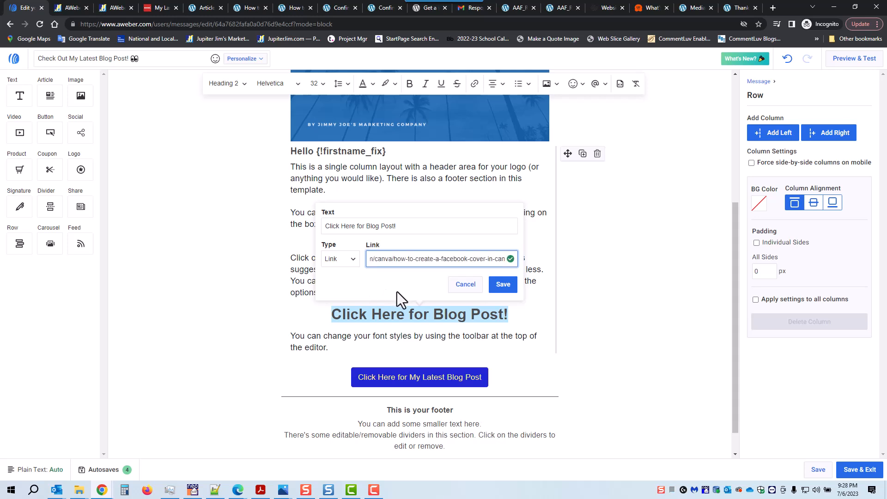
left_click(353, 258)
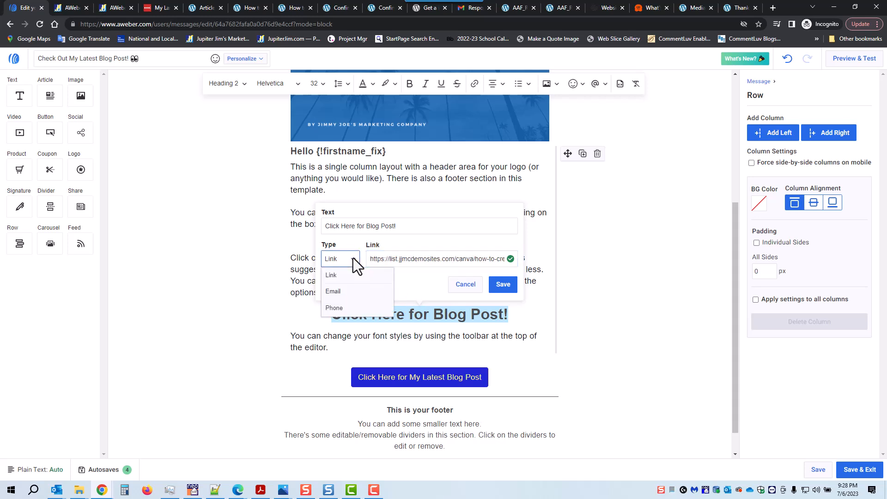
left_click(343, 275)
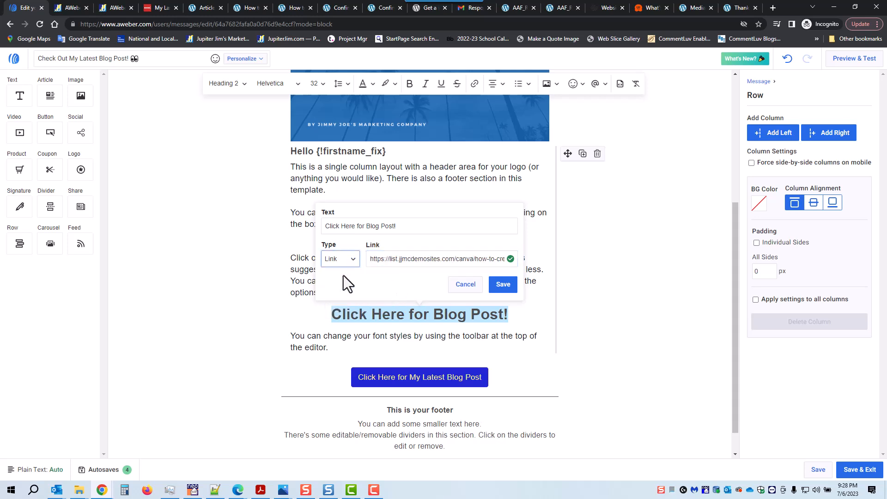
left_click(504, 291)
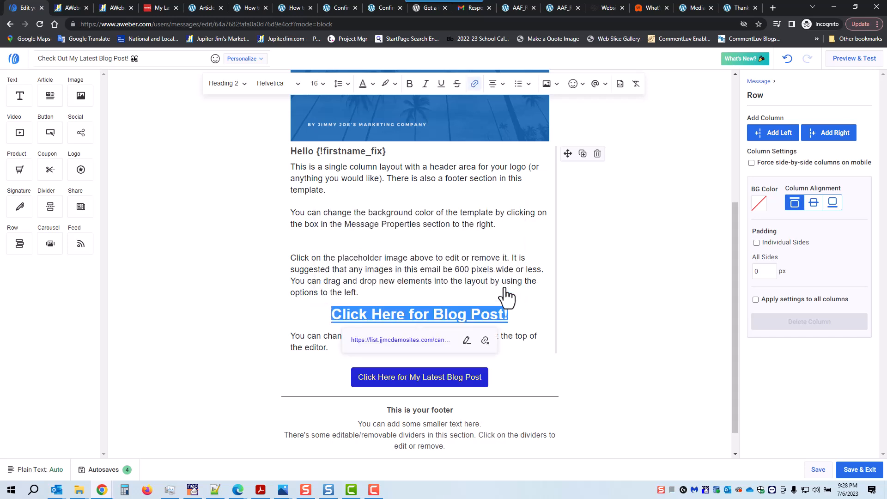
left_click(505, 295)
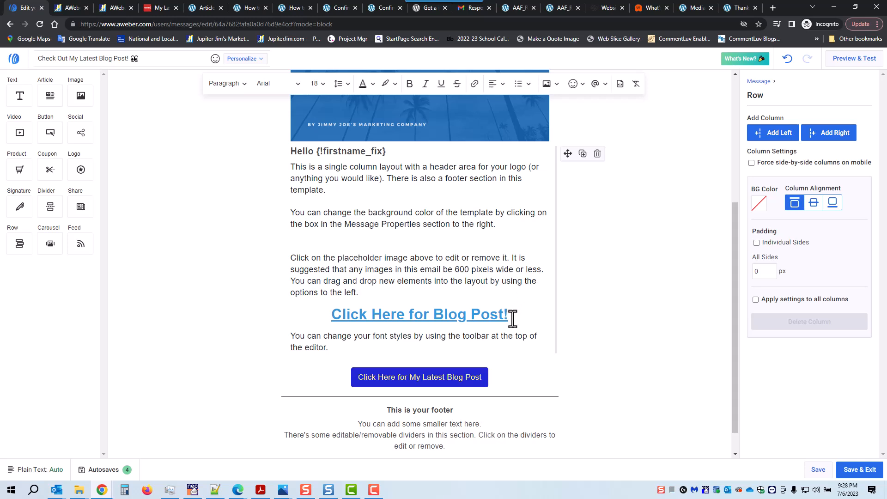
Set the "Click Here for Blog Post!" heading's font color to #292EB4 and its highlight color to #F1F2AA
left_click_drag(510, 316, 329, 308)
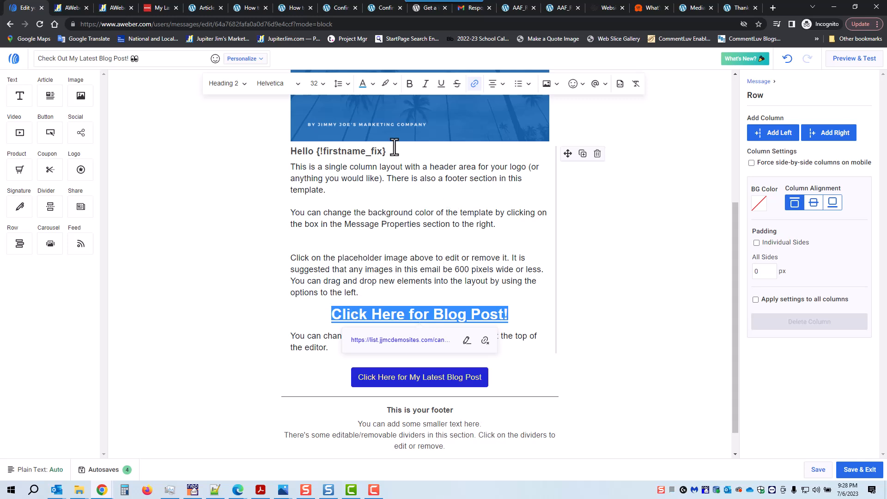
left_click(373, 85)
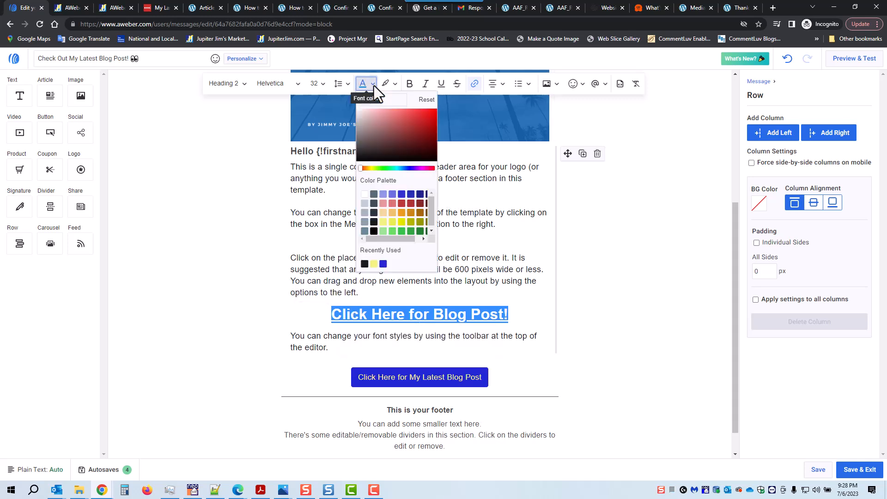
left_click(411, 195)
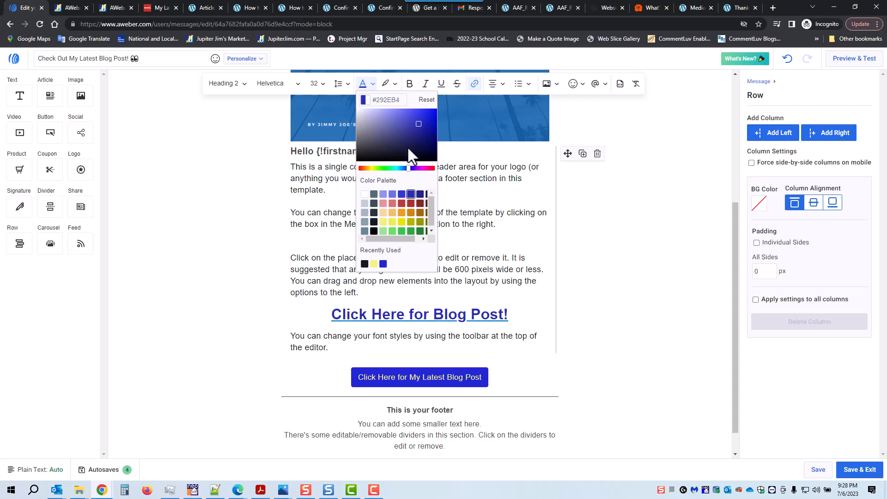
left_click(395, 85)
left_click(396, 85)
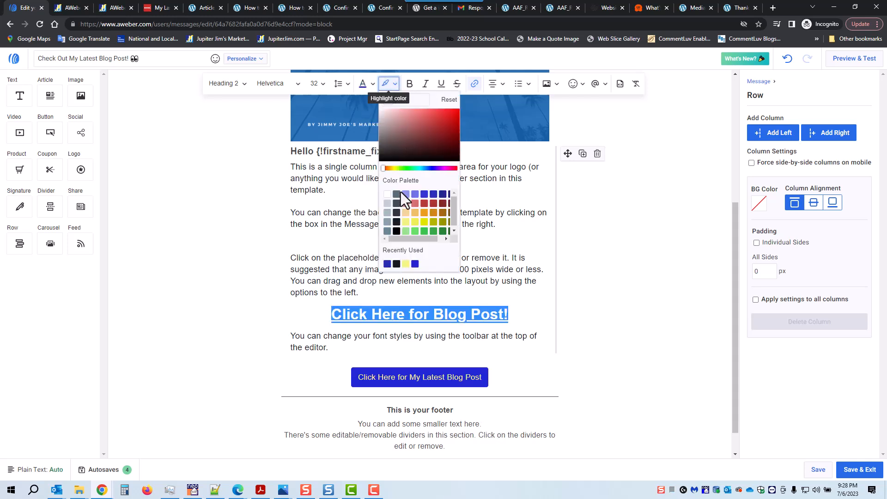
left_click(406, 222)
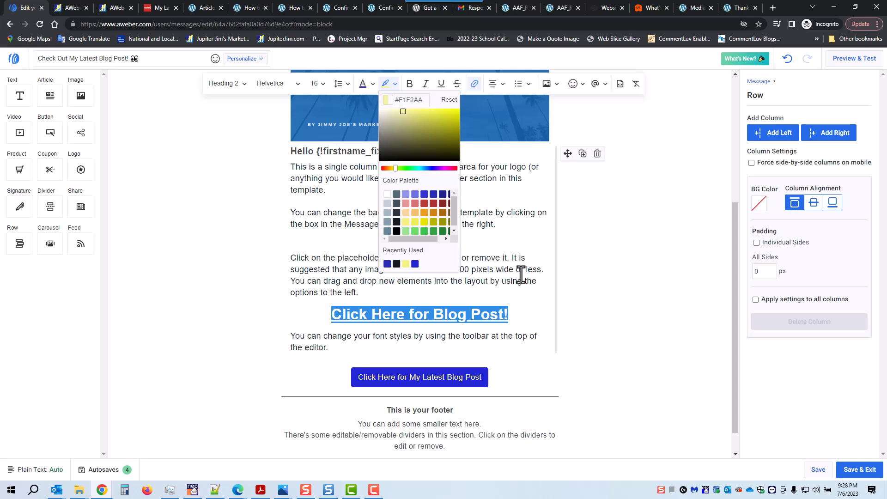
left_click(529, 240)
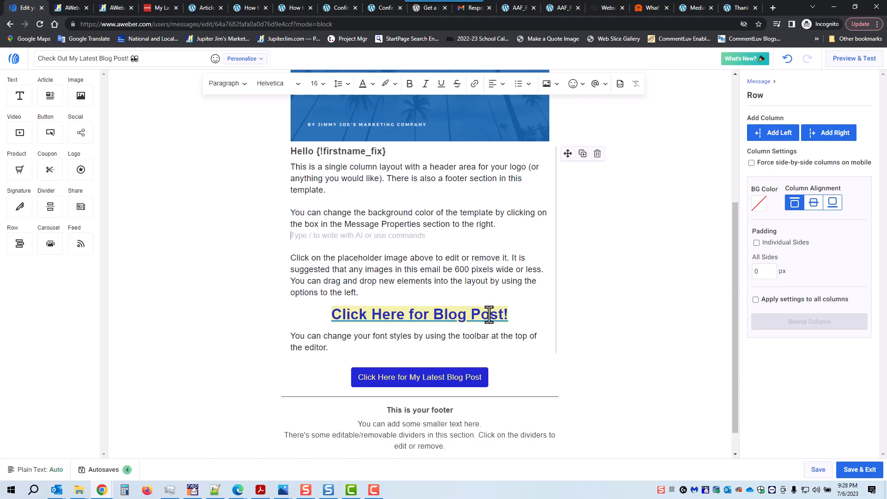
Delete the footer text block and the divider beneath it, and save the message
scroll(493, 314, "down", 1)
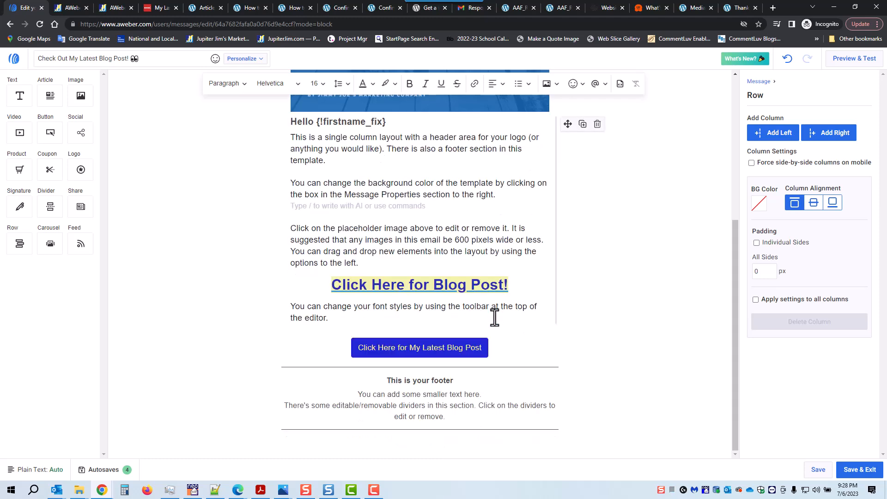
left_click(416, 382)
left_click_drag(384, 380, 453, 381)
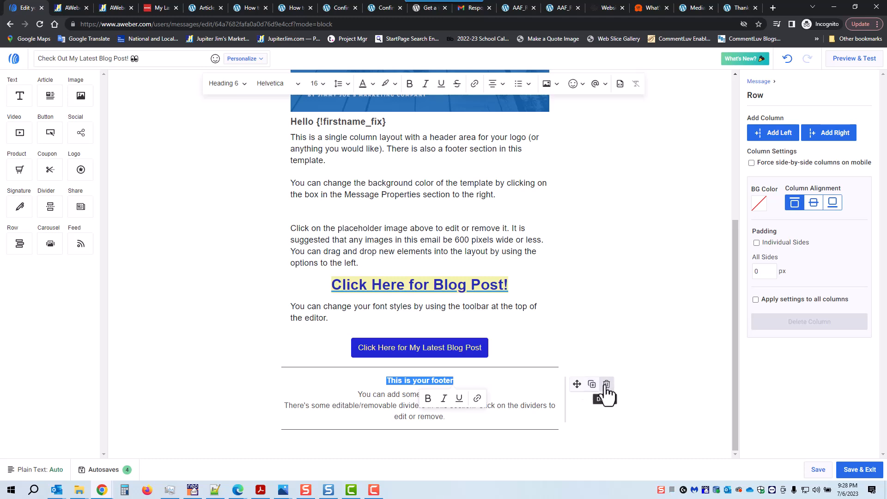
left_click(606, 385)
mouse_move(554, 429)
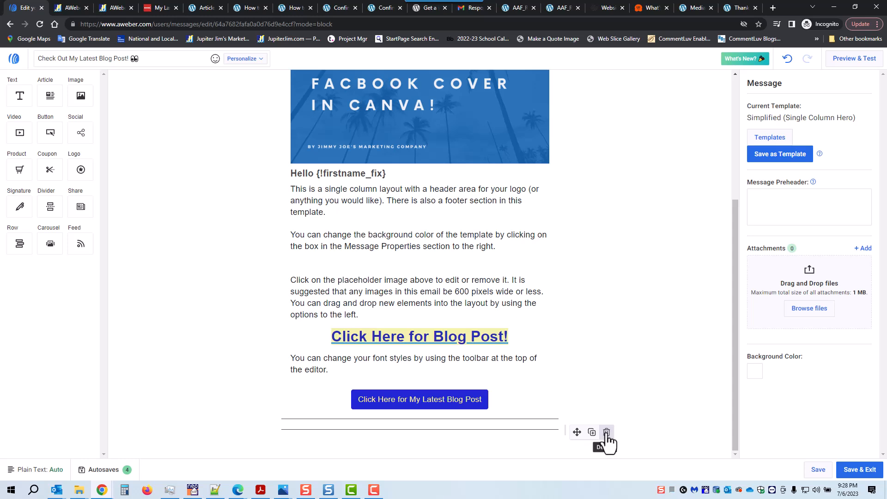
left_click(607, 433)
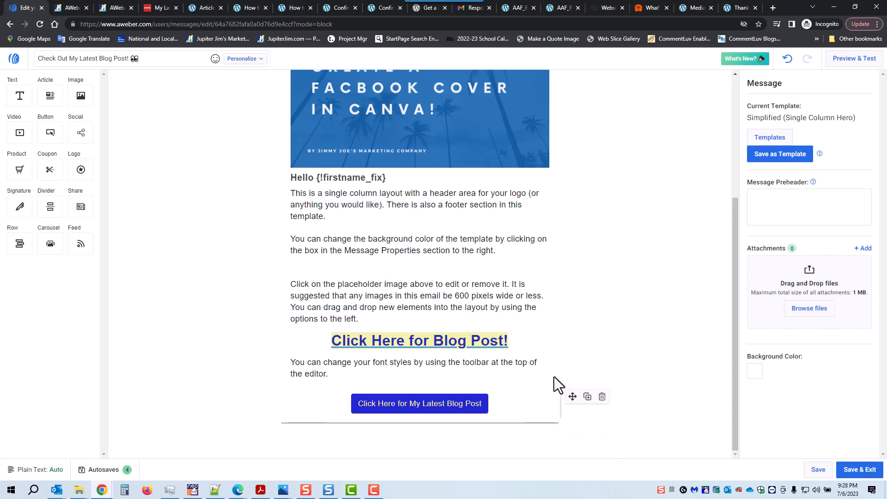
left_click(817, 470)
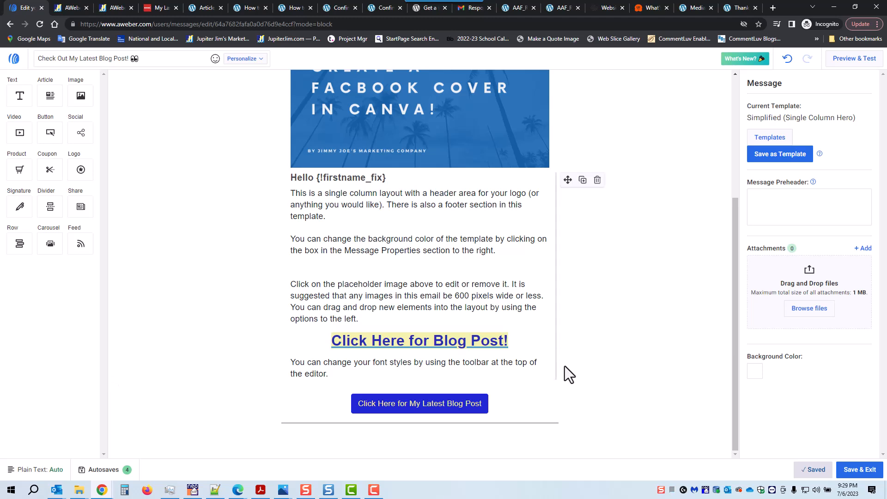
Save the email design as a template named "Latest Blog Post"
scroll(568, 371, "up", 4)
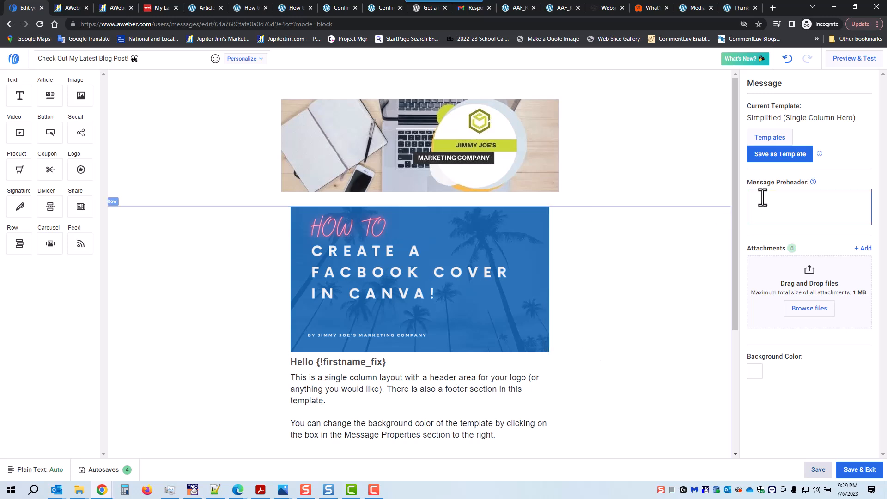
left_click(784, 157)
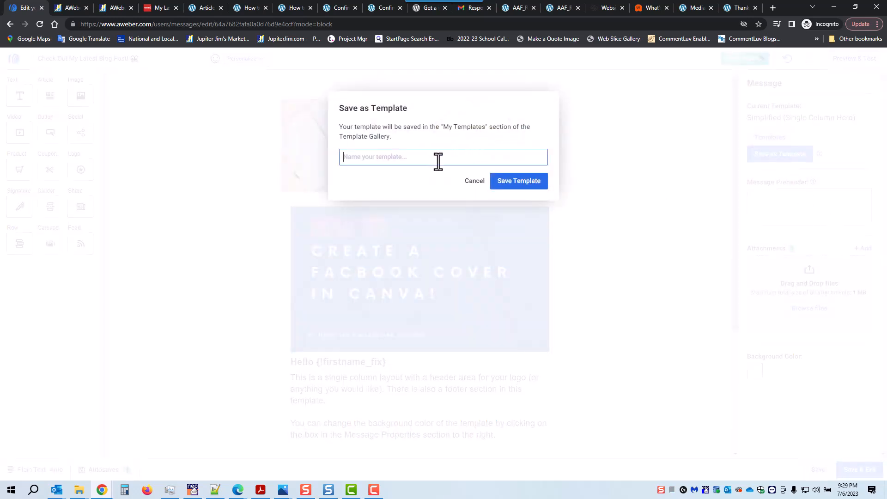
type("Latest Blog Post")
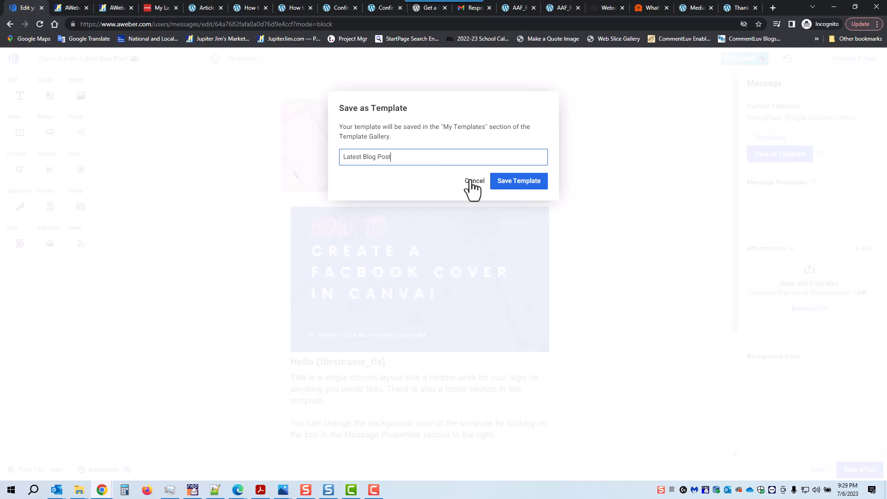
left_click(515, 181)
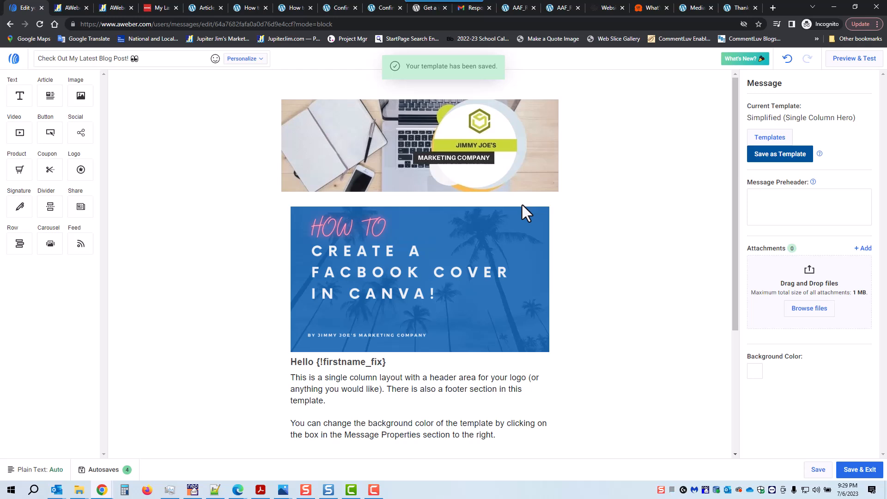
Add a blank line above and below the greeting, end it with a comma, and save the message
scroll(519, 273, "down", 1)
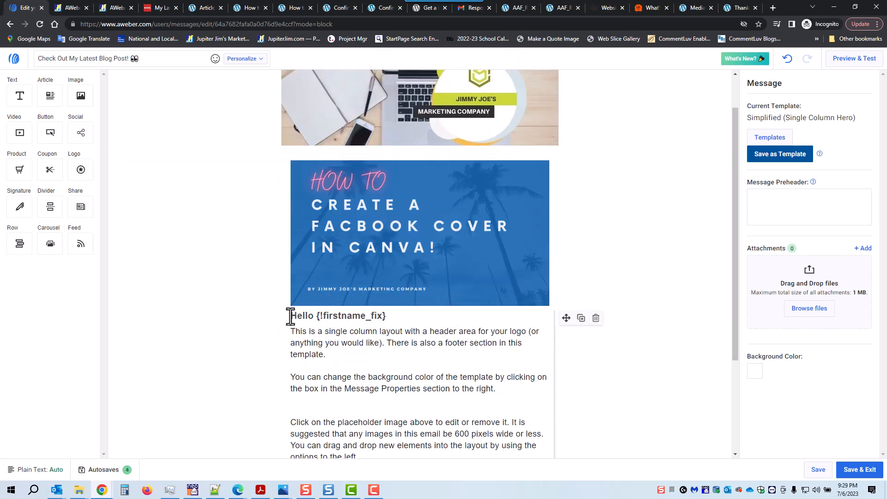
left_click(291, 314)
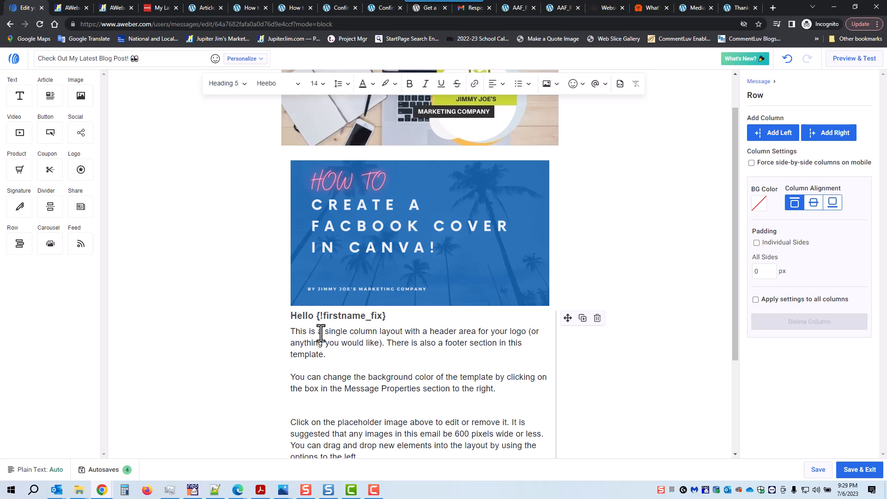
key("Return")
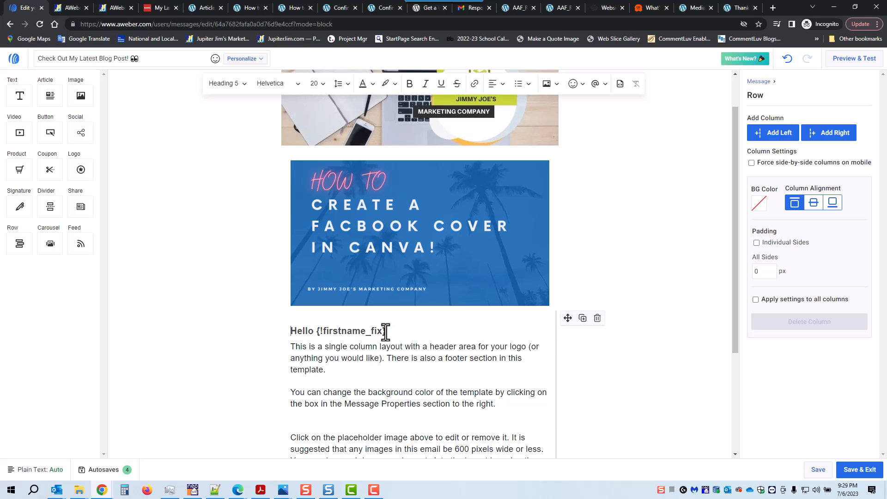
type(",")
key("Return")
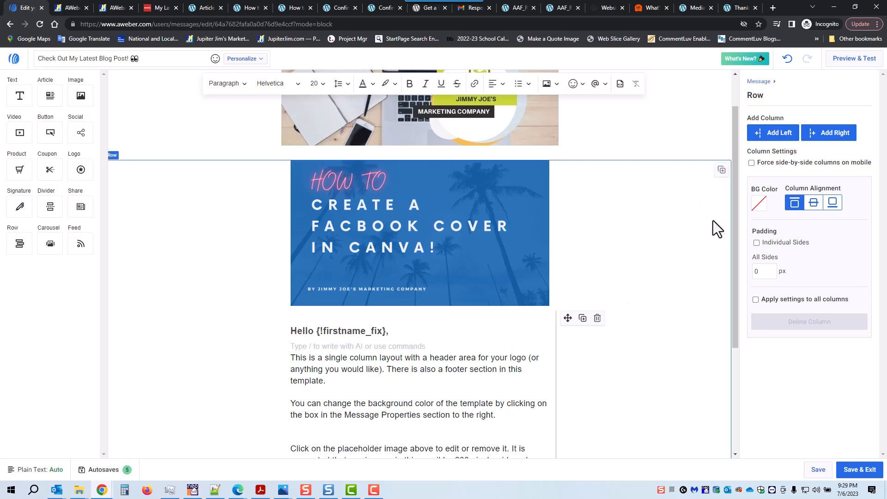
left_click(819, 472)
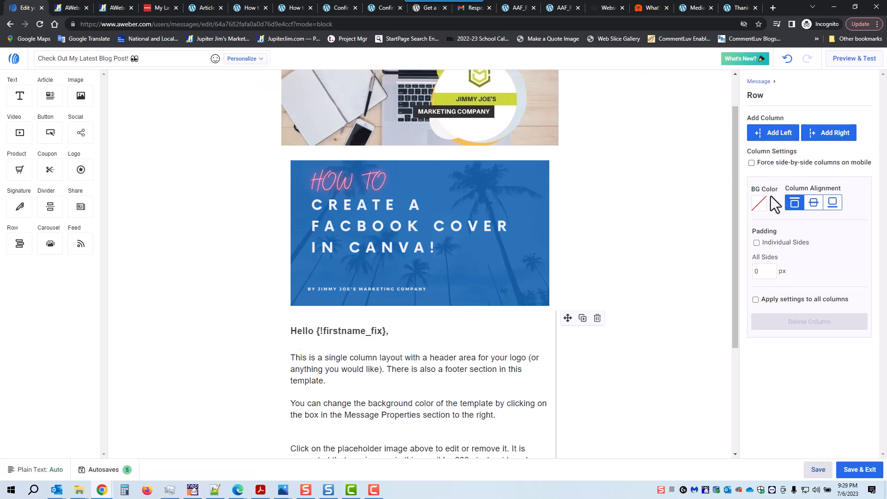
Save the updated email design as another template named "Latest Blog Post #3"
left_click(758, 82)
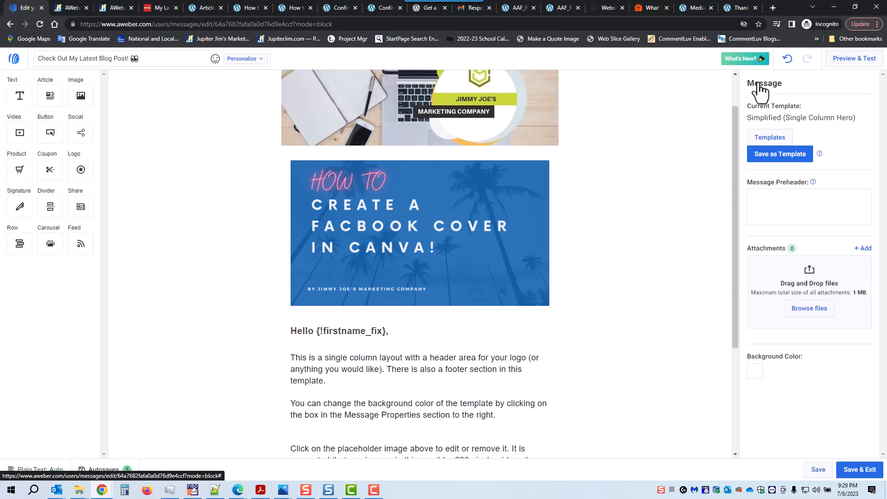
left_click(780, 155)
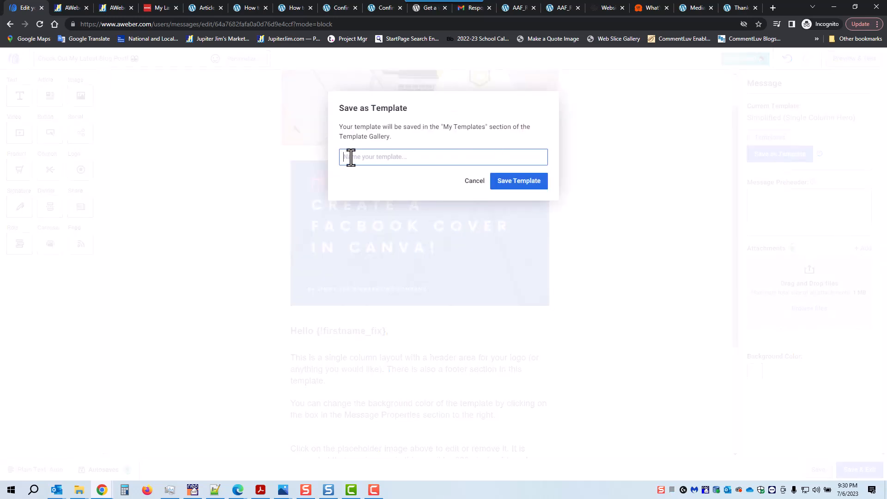
type("Latest Blog Post #3")
left_click(517, 183)
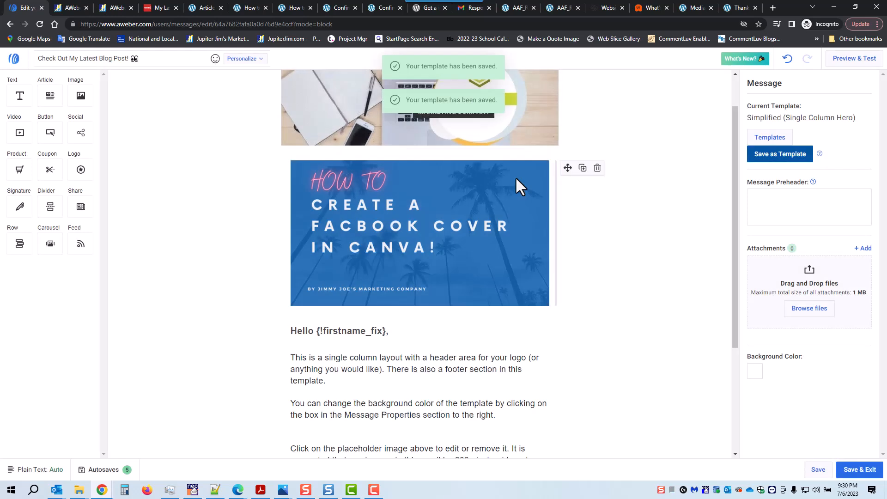
Preview the email, review its full layout, and look at the email address and name fields for a test message
scroll(611, 253, "down", 4)
scroll(608, 284, "up", 5)
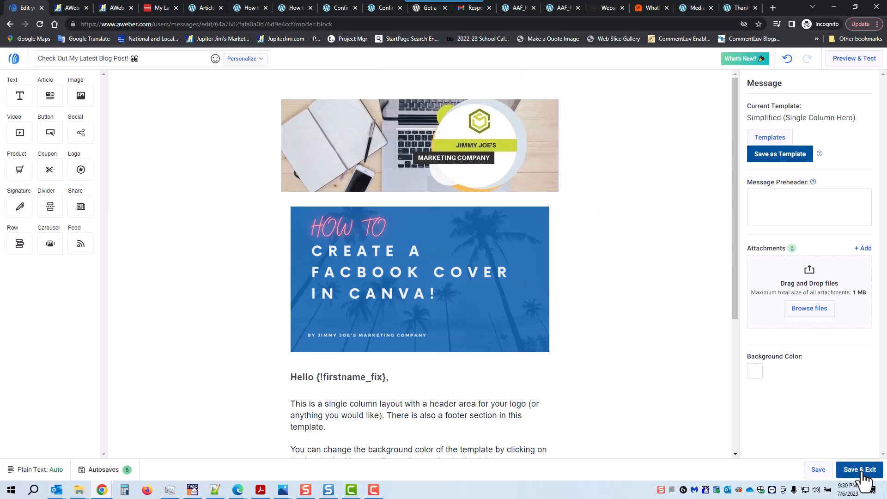
left_click(856, 60)
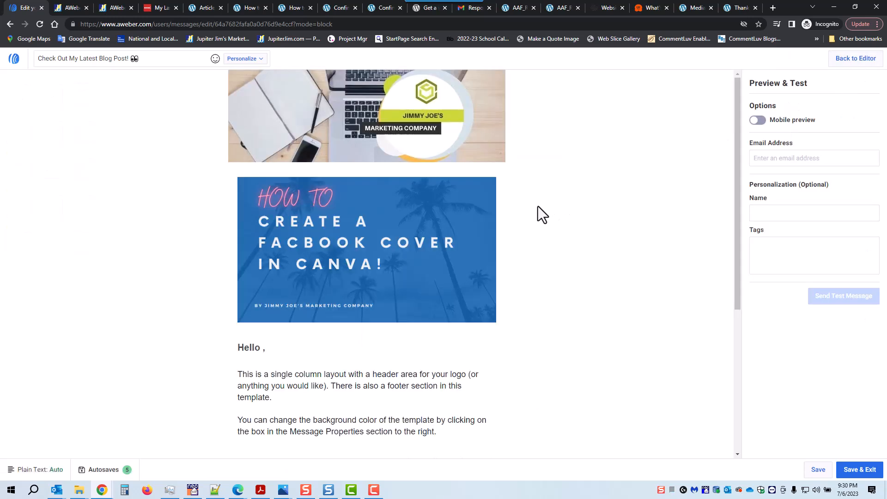
scroll(528, 231, "down", 4)
scroll(528, 232, "down", 1)
scroll(531, 241, "up", 3)
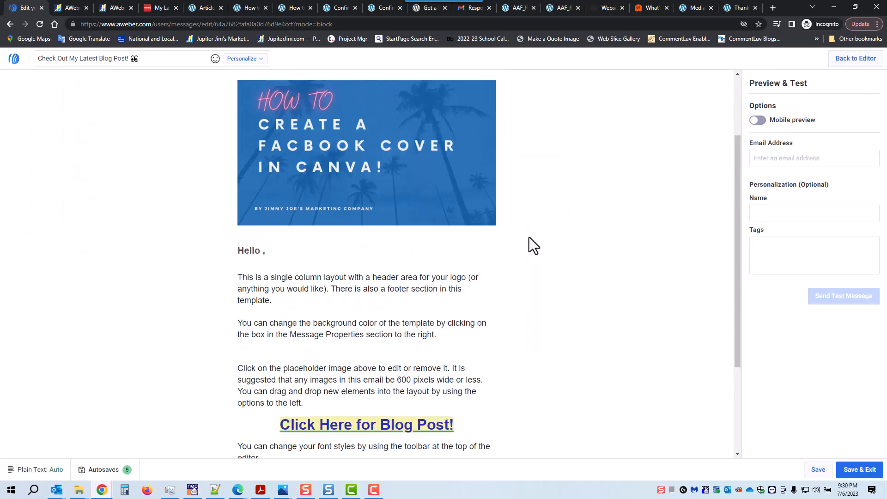
scroll(540, 247, "up", 2)
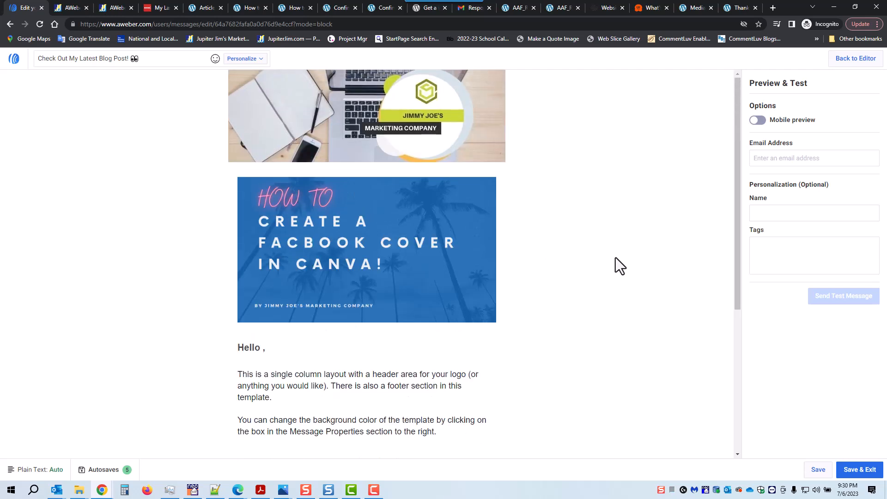
left_click(764, 157)
left_click(769, 211)
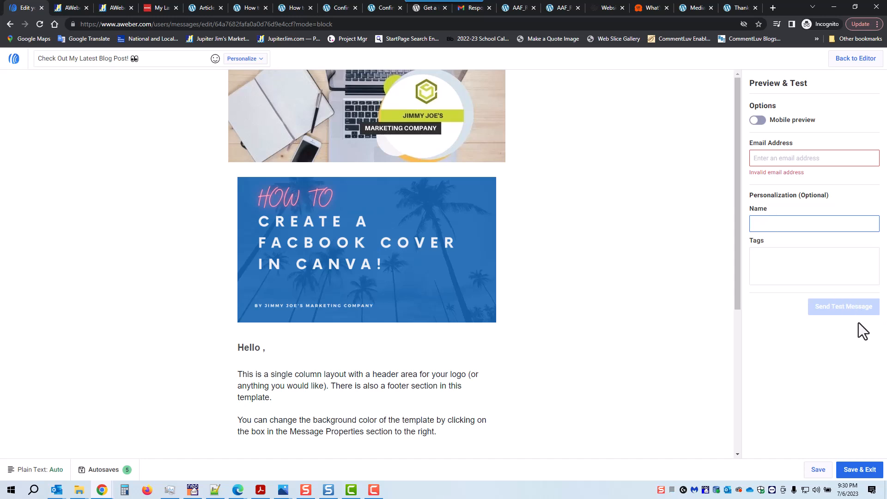
Save and exit the message, and review its HTML preview in the Drafts list
left_click(862, 479)
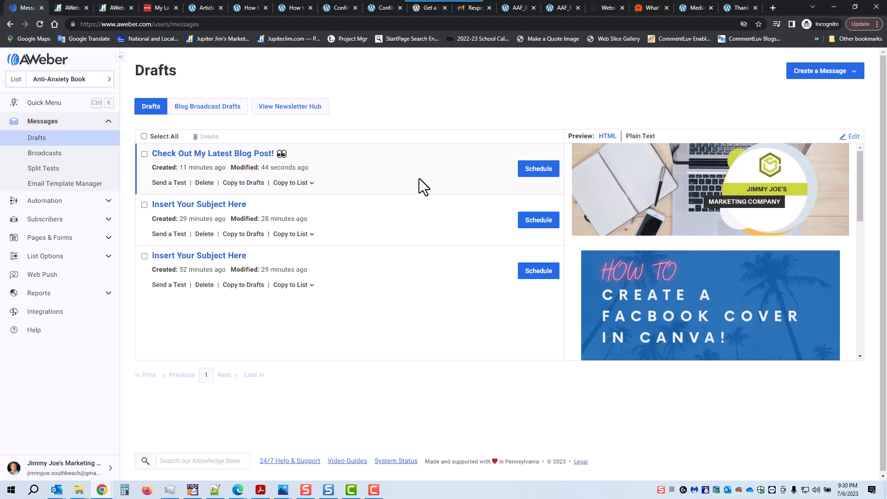
scroll(719, 223, "down", 8)
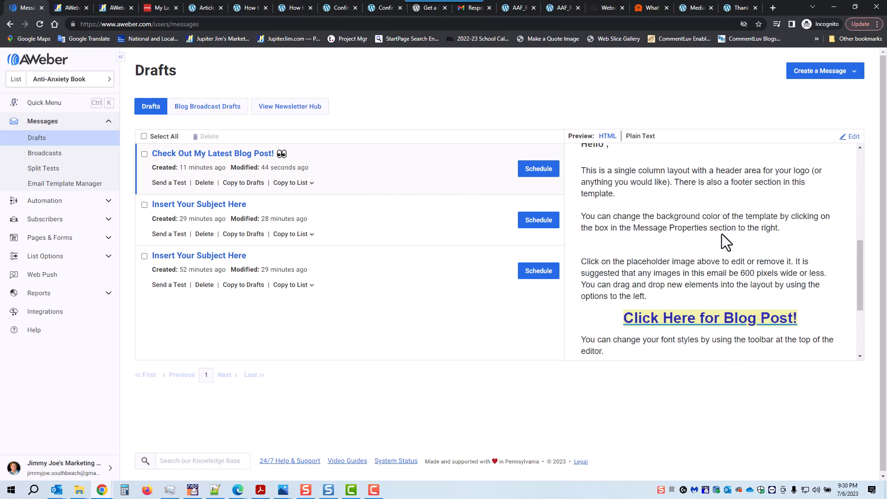
scroll(723, 238, "down", 2)
scroll(722, 237, "up", 10)
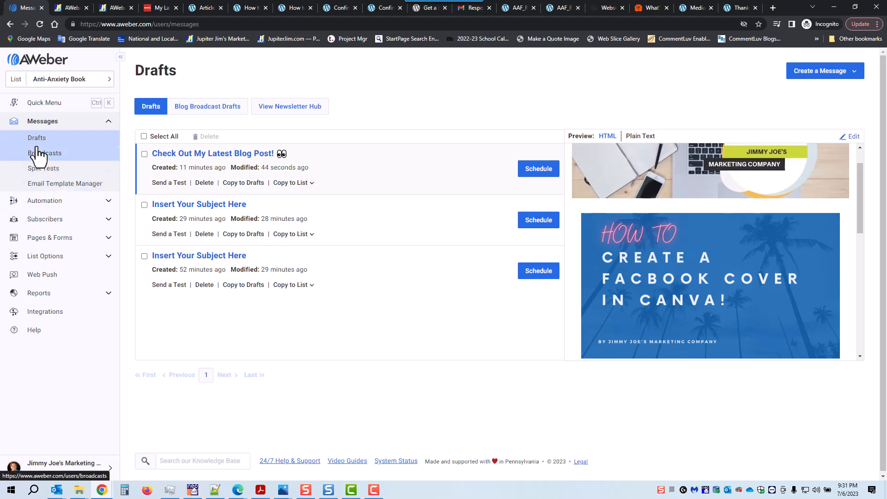
Return to the account dashboard and create a new message with the Drag & Drop Editor
left_click(38, 63)
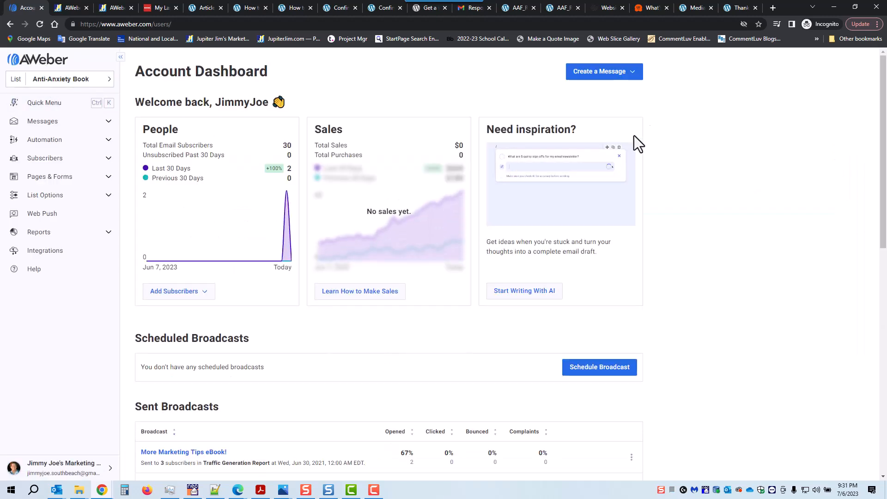
left_click(629, 76)
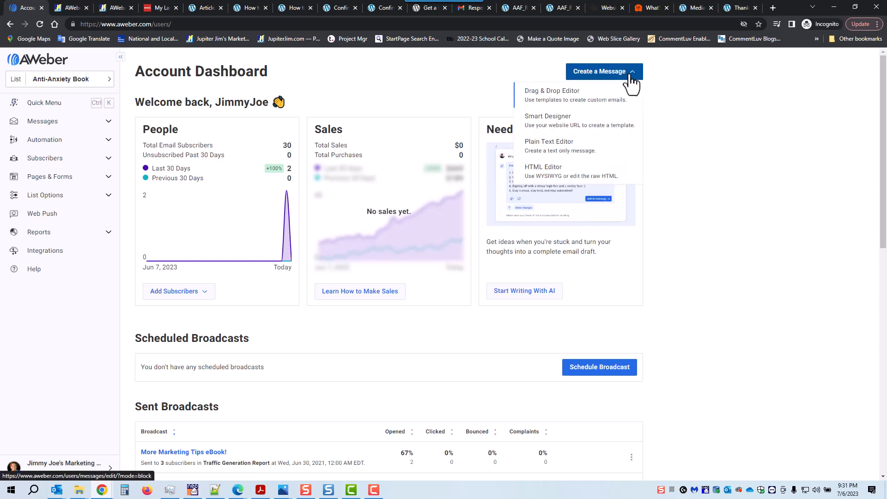
left_click(612, 102)
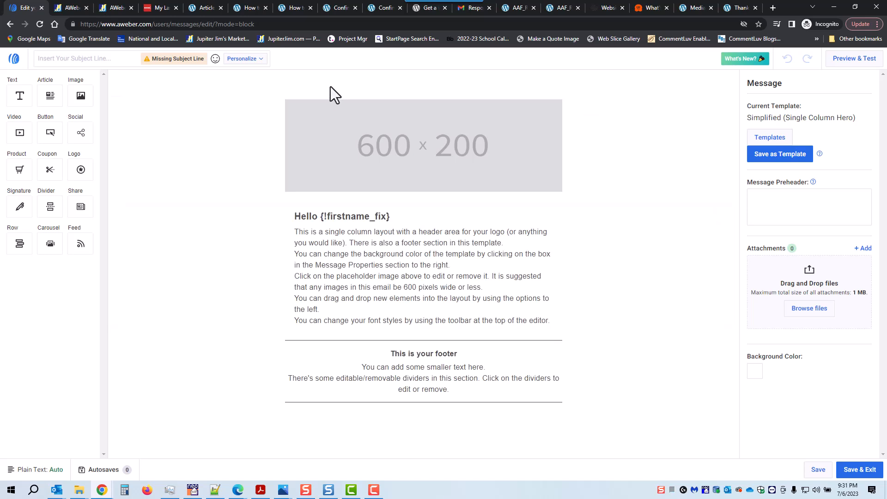
Open the blog post "How to Build Your List on a Budget" from the site's Articles page and copy its web address
left_click(253, 7)
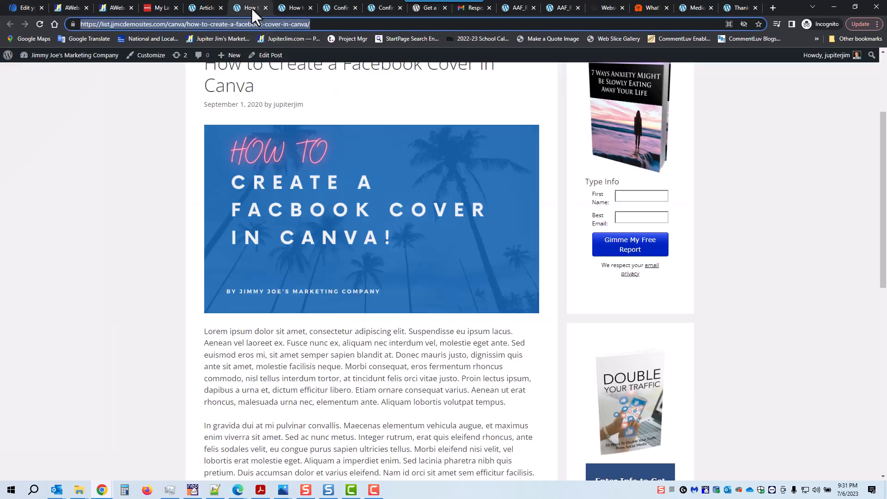
left_click(204, 9)
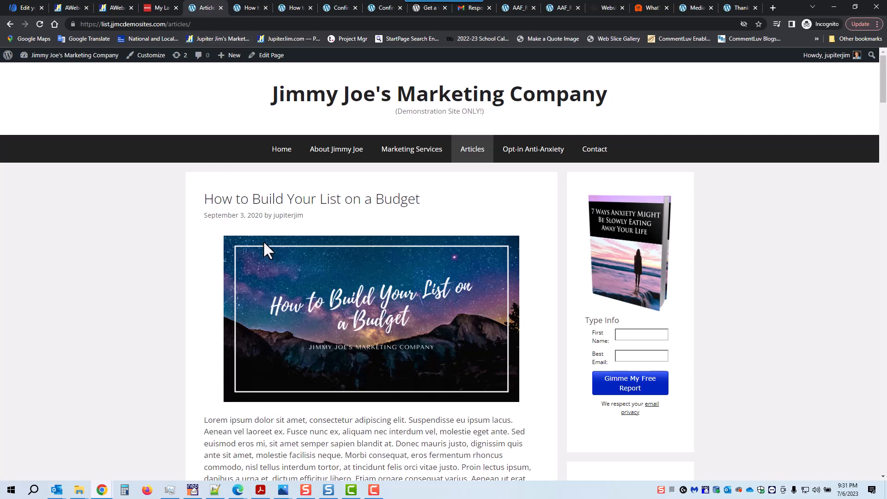
scroll(160, 302, "down", 6)
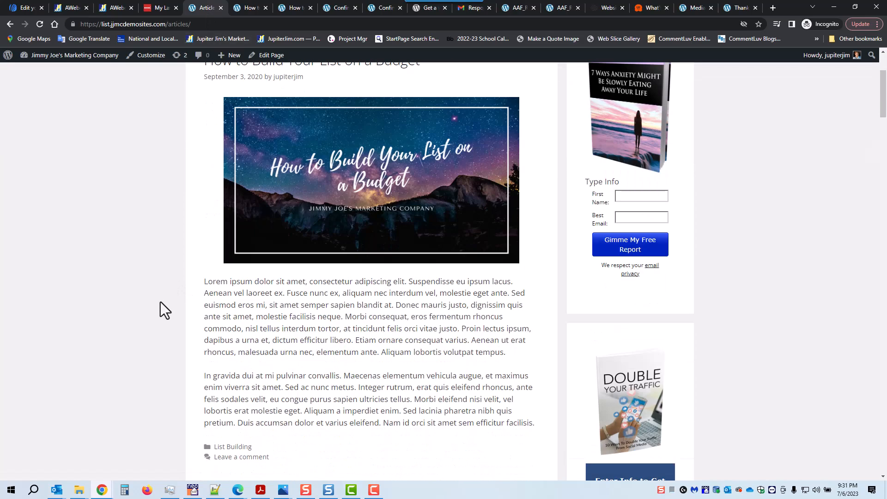
scroll(160, 303, "down", 2)
scroll(162, 303, "up", 6)
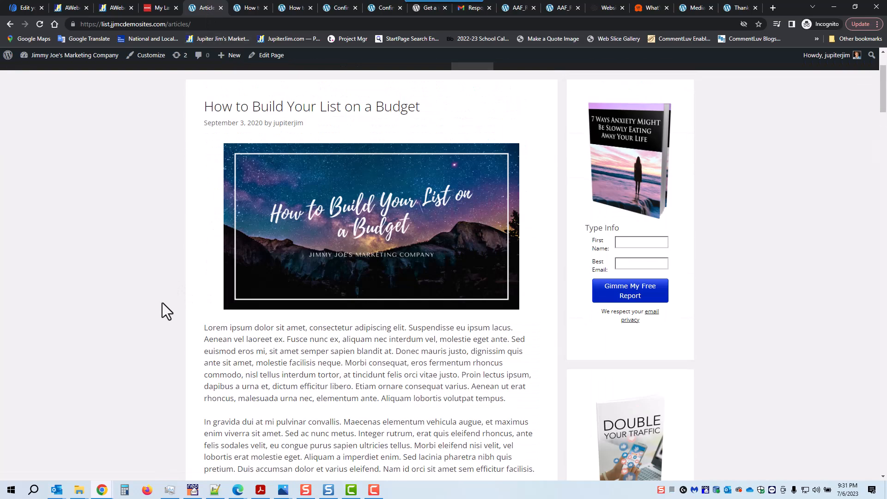
left_click(330, 111)
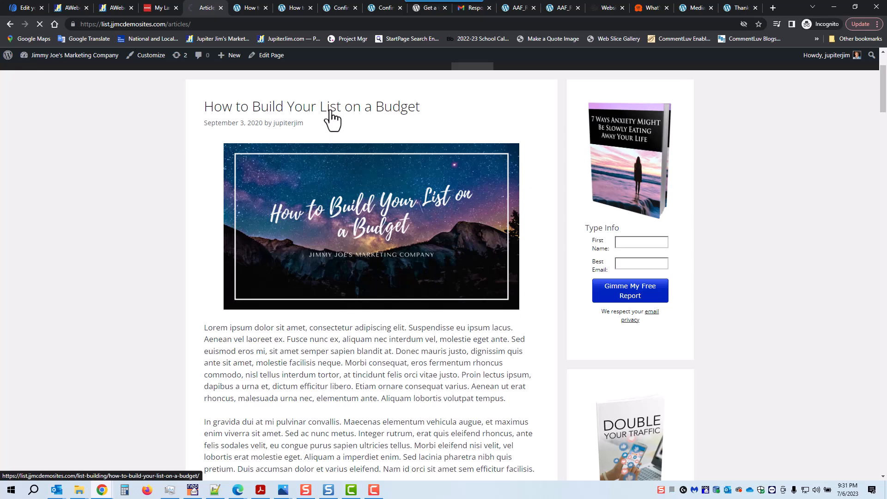
scroll(176, 244, "down", 10)
scroll(175, 243, "up", 10)
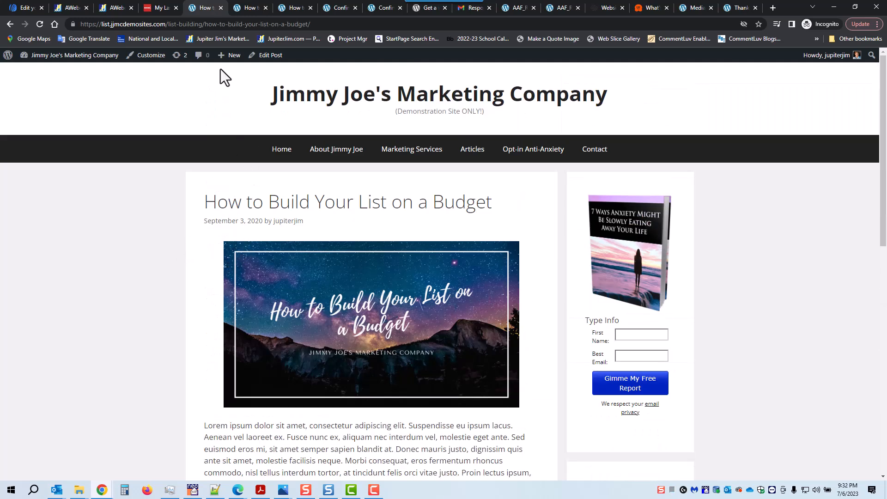
left_click(229, 24)
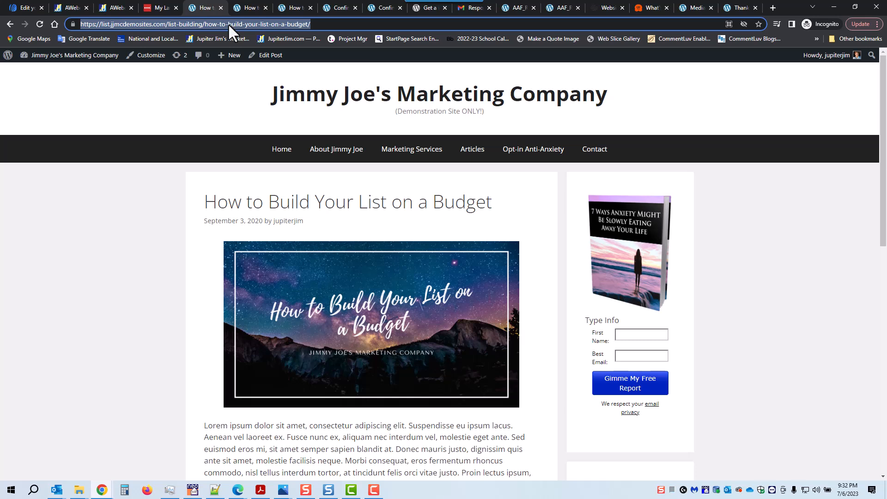
mouse_move(220, 62)
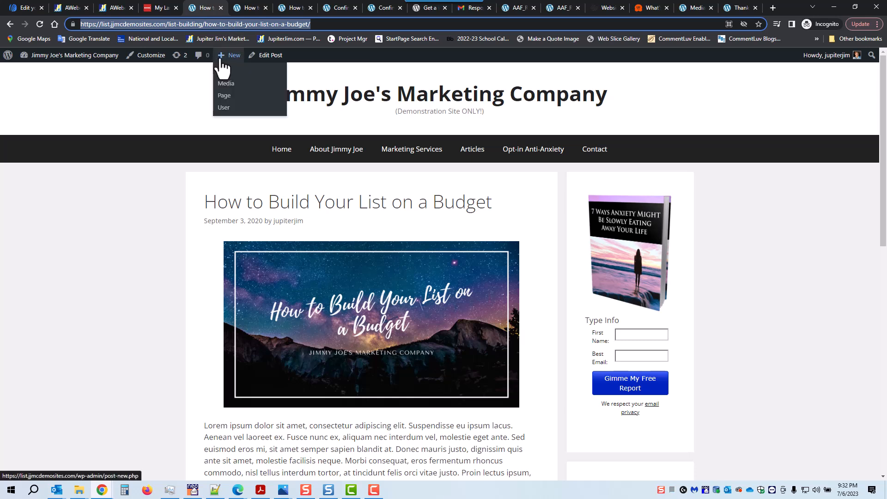
Return to the AWeber message and apply the first saved template named "Latest Blog Post #3"
left_click(26, 7)
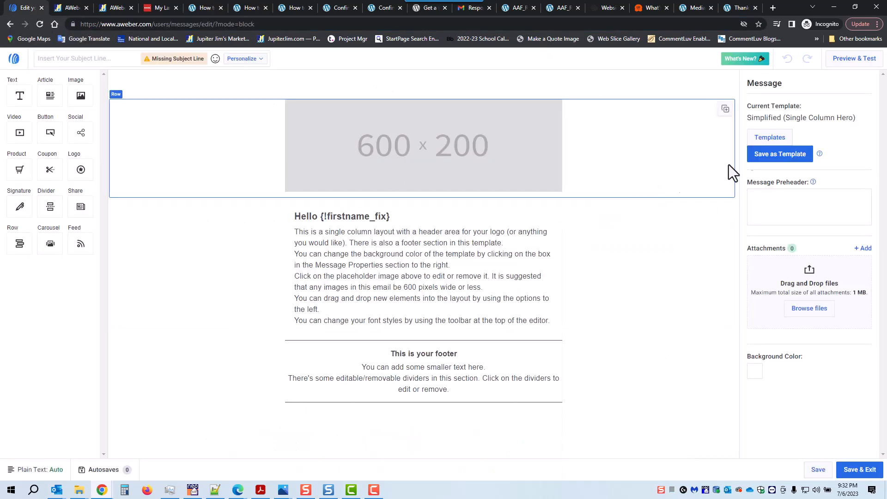
left_click(771, 140)
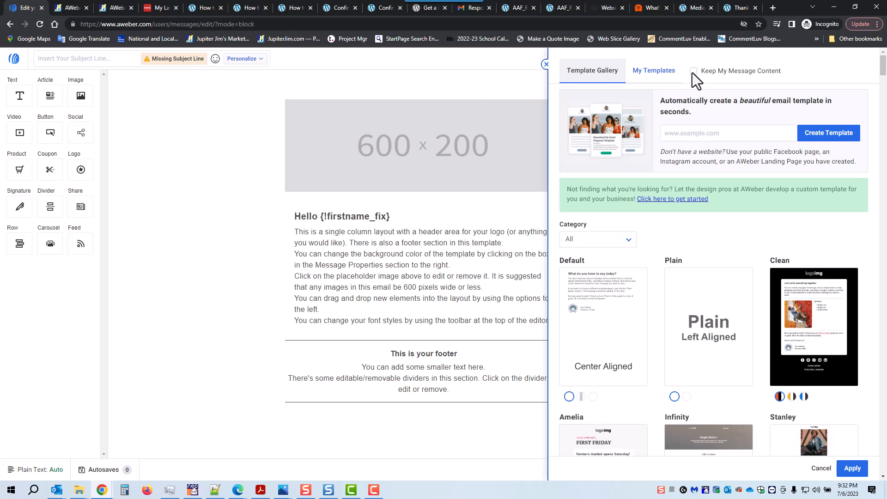
left_click(693, 72)
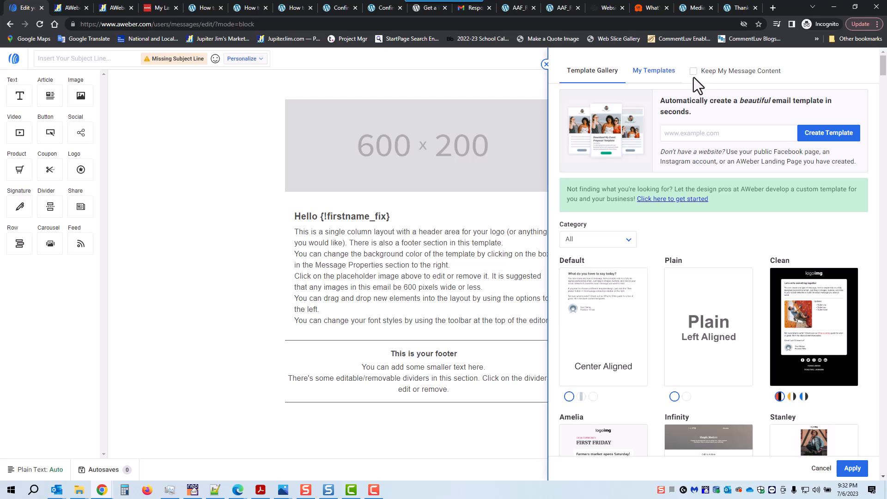
left_click(655, 72)
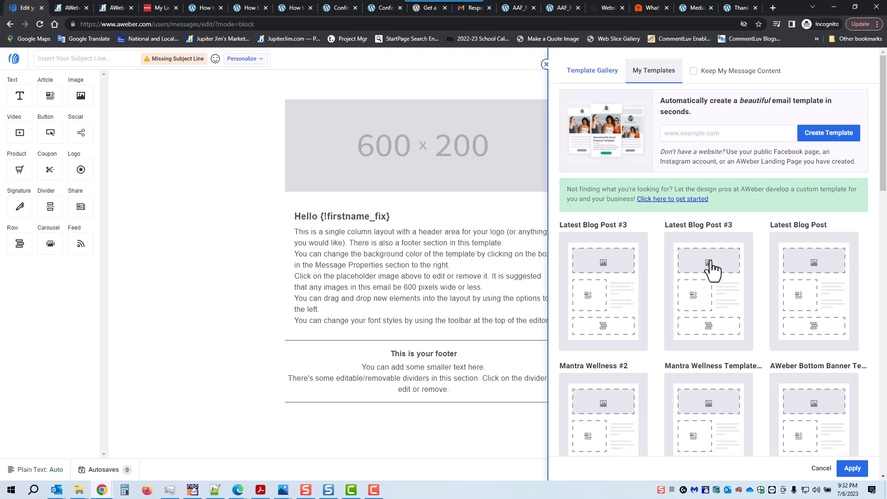
left_click(600, 275)
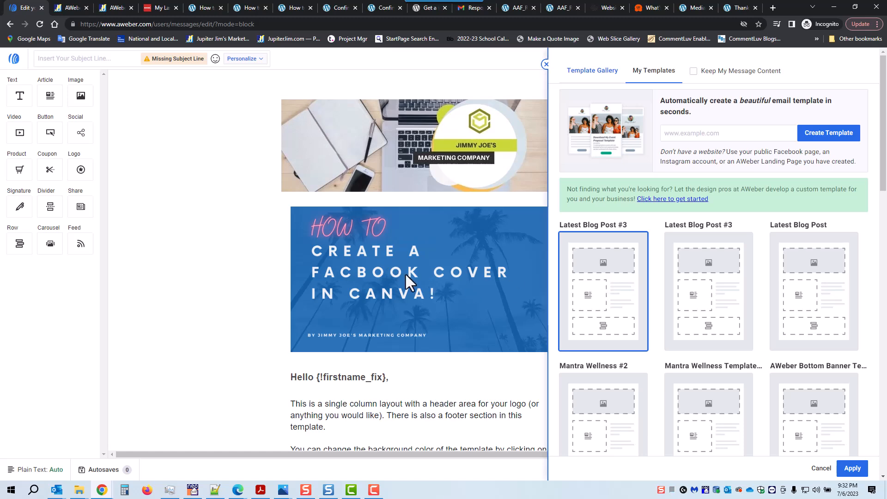
left_click(859, 473)
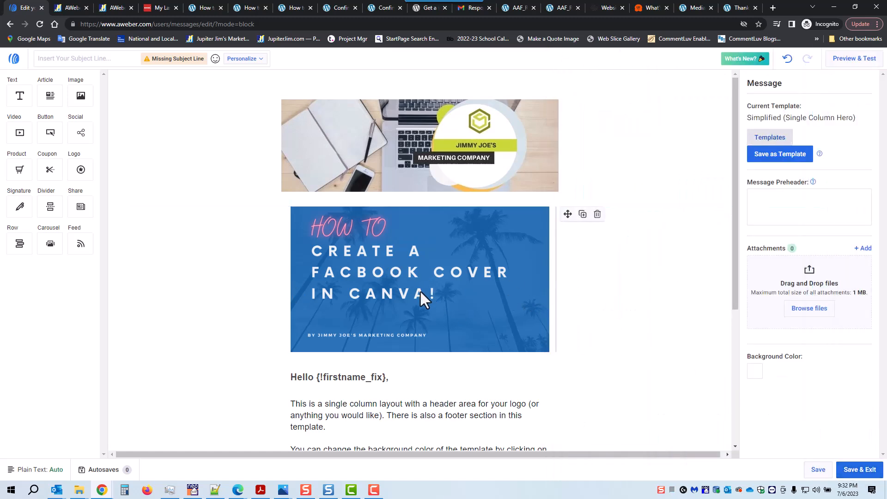
Replace the Facebook cover image below the header with the "How to Build Your List on a Budget" picture from the account's own images
scroll(418, 291, "down", 2)
scroll(417, 291, "down", 3)
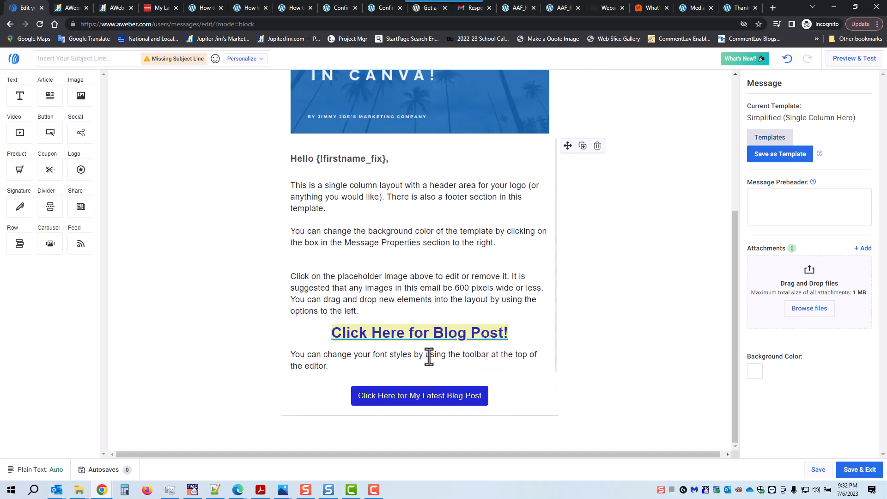
scroll(423, 393, "up", 5)
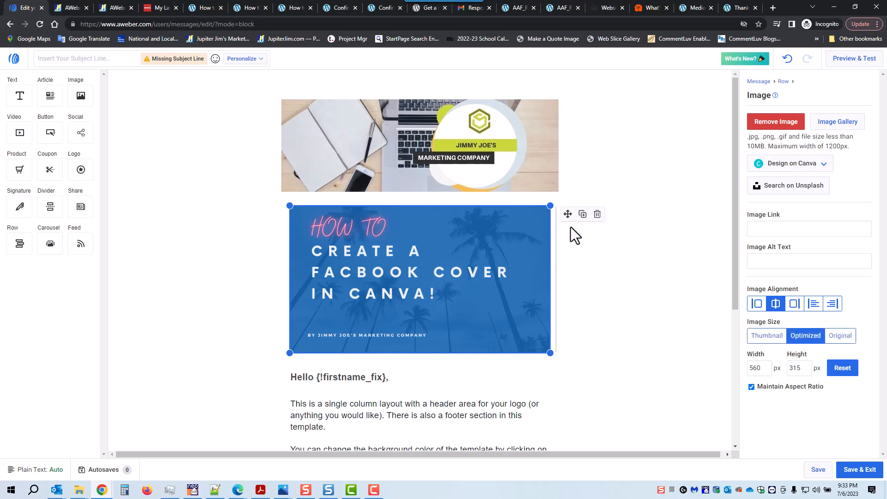
left_click(782, 124)
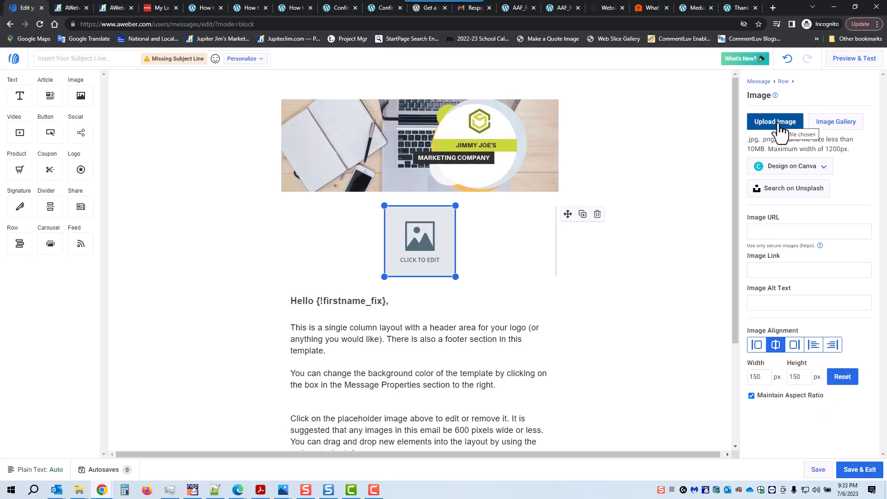
left_click(827, 129)
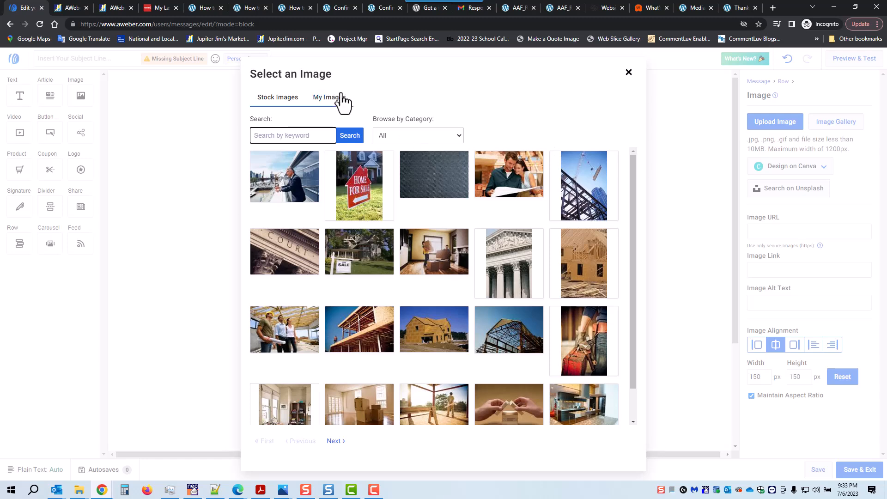
left_click(330, 102)
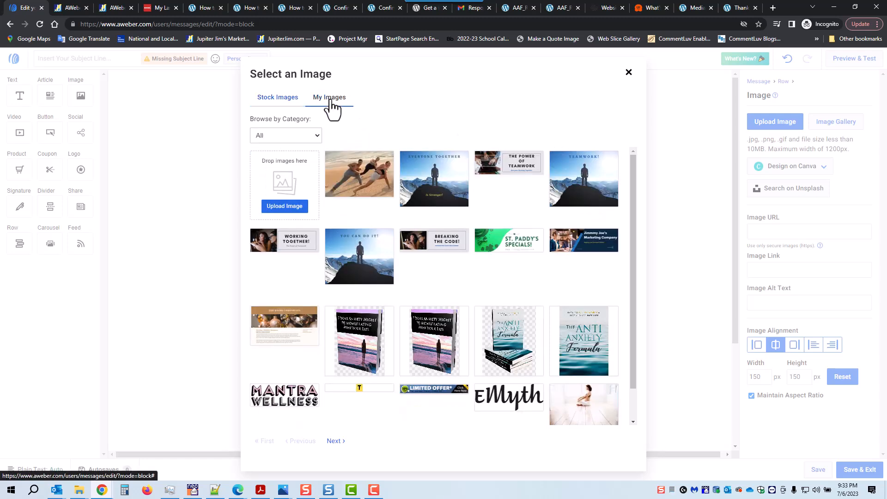
left_click(334, 441)
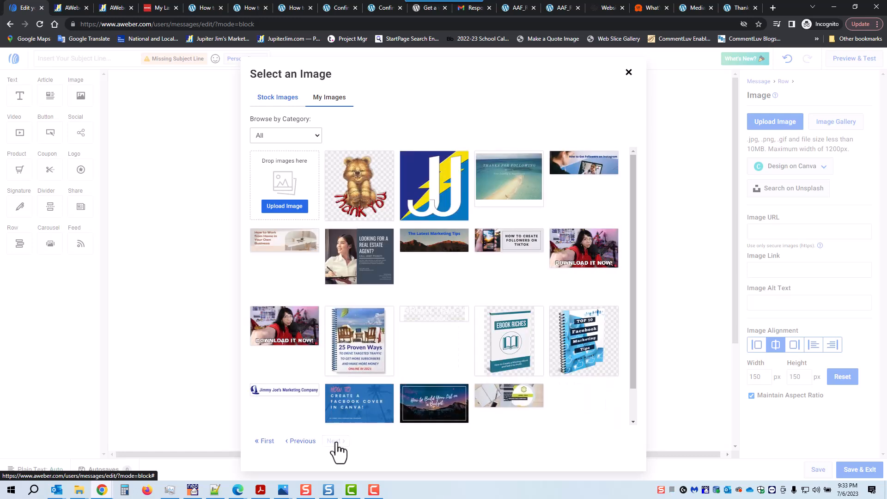
left_click(435, 402)
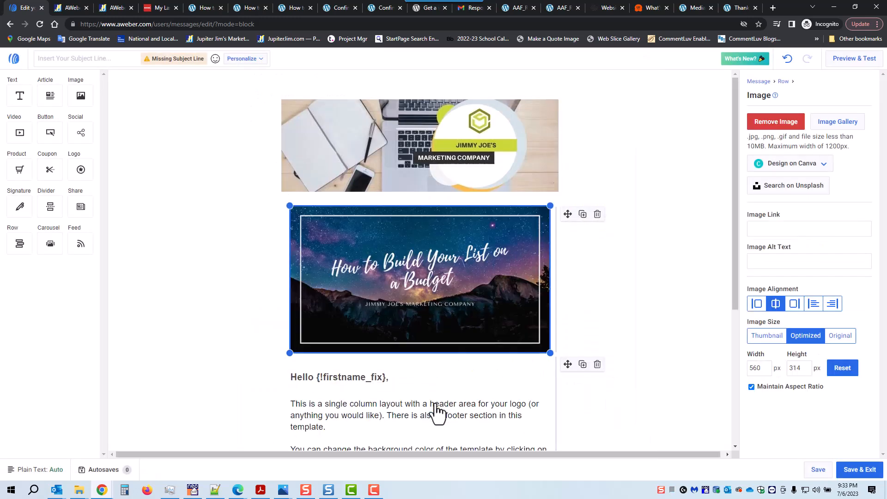
left_click(675, 261)
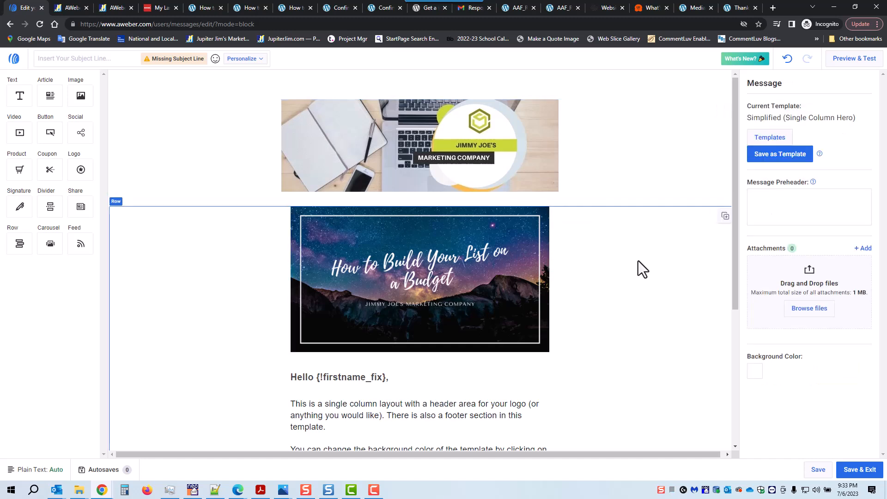
Set the message's subject line to "How to Build Your List on a Budget!"
scroll(636, 260, "down", 2)
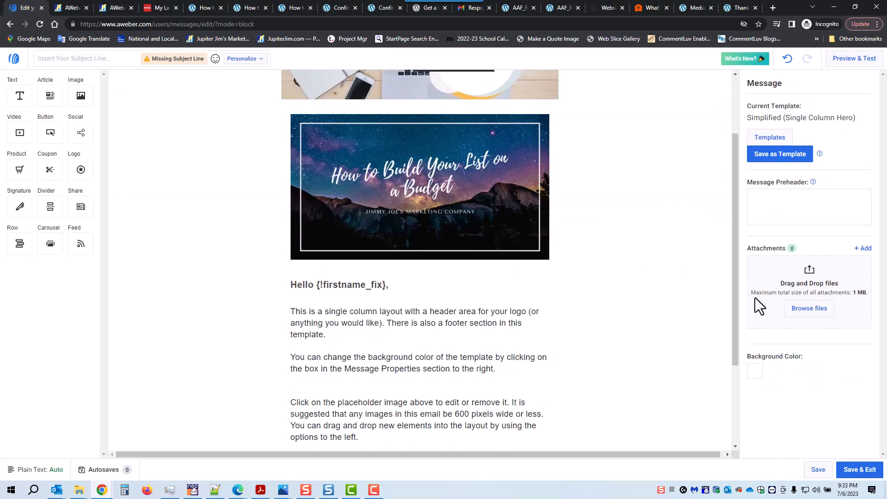
left_click(77, 64)
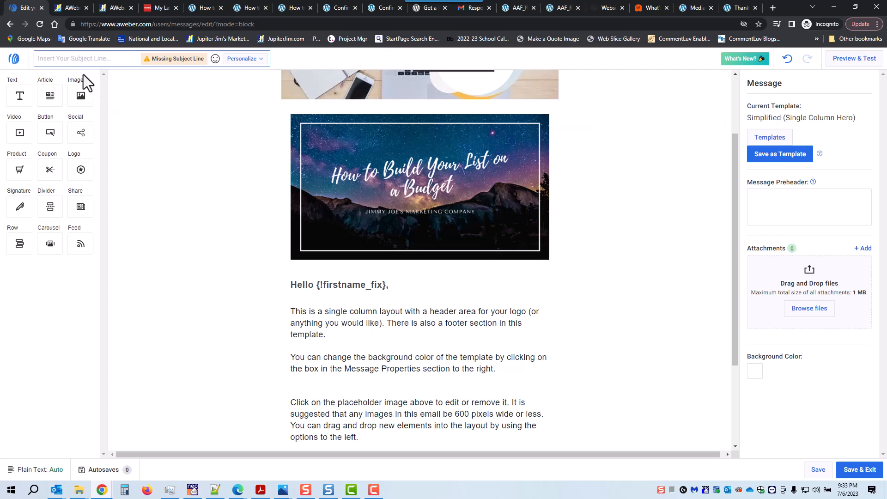
type("How to")
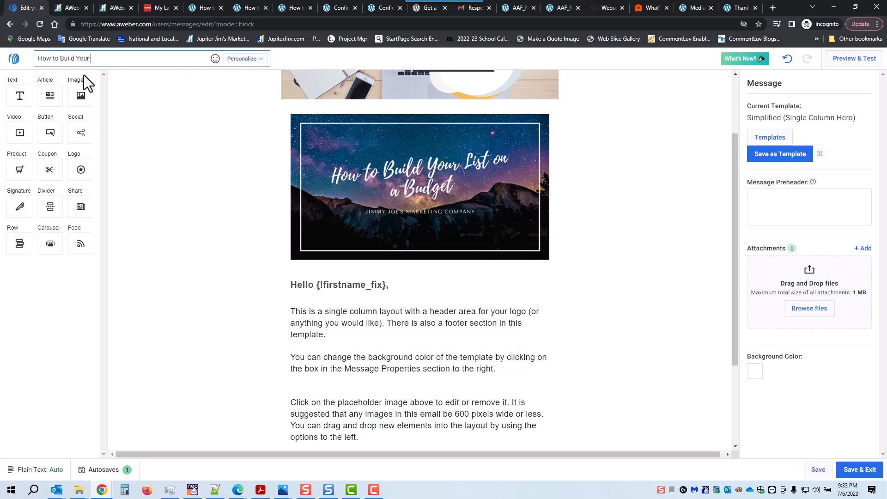
type("Build Your List on a Budget!")
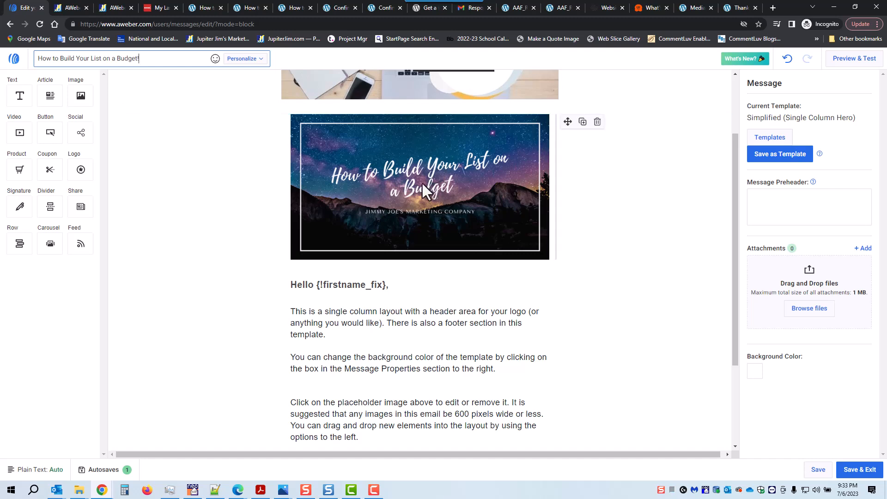
Set the "Click Here for My Latest Blog Post" button's URL to the copied address of the list-building post
scroll(421, 190, "down", 2)
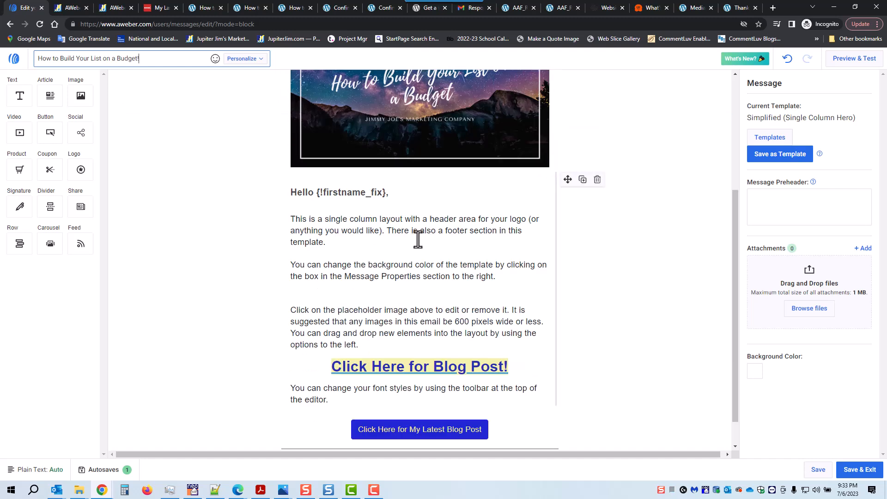
scroll(417, 239, "down", 1)
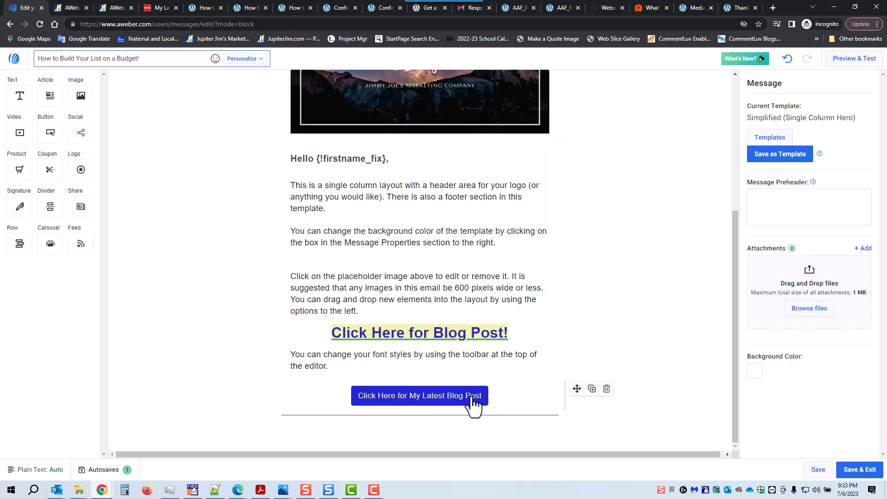
left_click(518, 397)
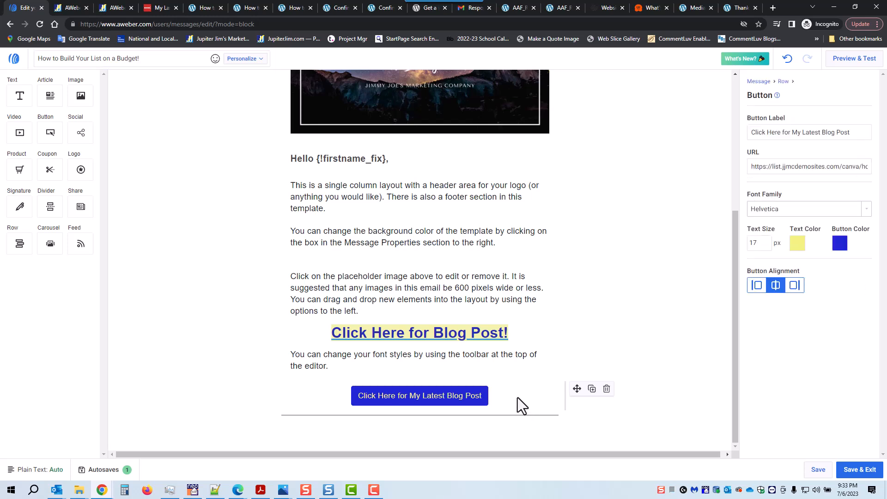
triple_click(809, 165)
key("BackSpace")
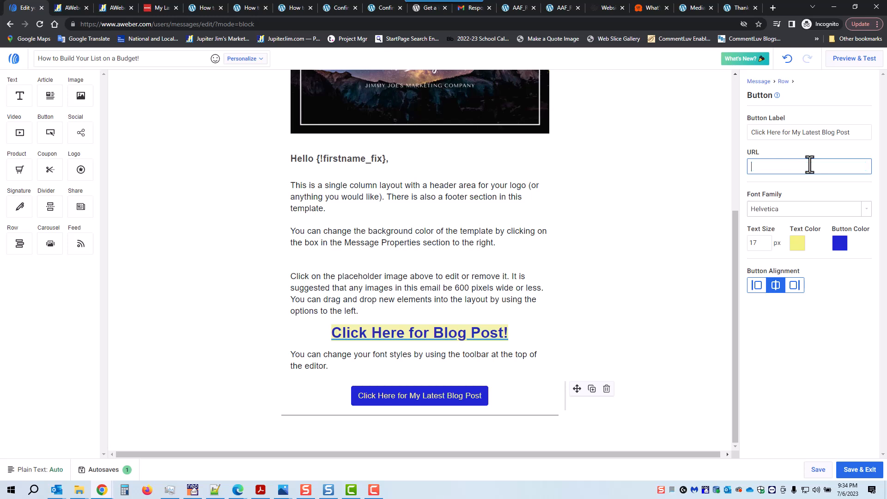
key("ctrl+v")
left_click_drag(774, 168, 872, 166)
left_click(581, 309)
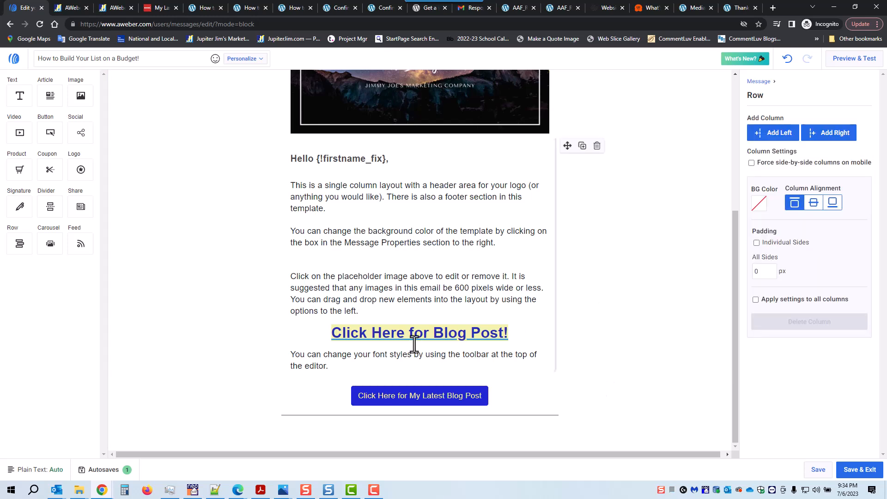
Link the "Click Here for Blog Post!" text to the copied list-building post address and save the message
left_click_drag(329, 334, 509, 337)
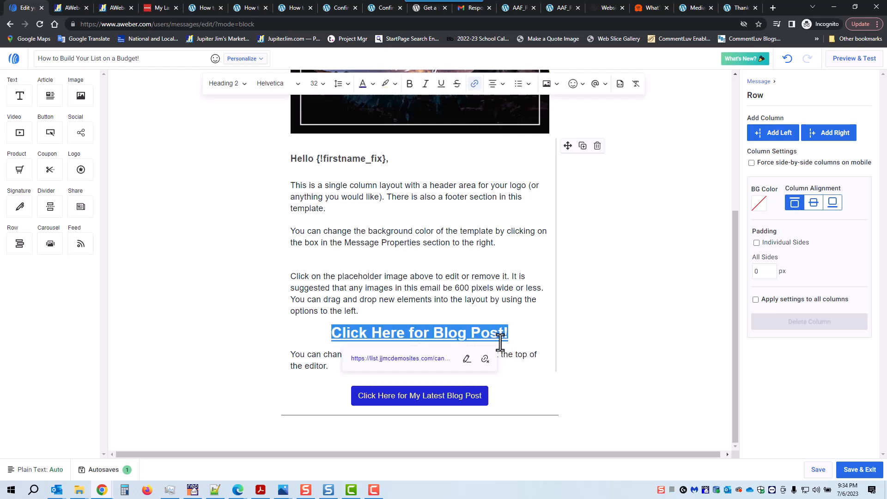
left_click(467, 359)
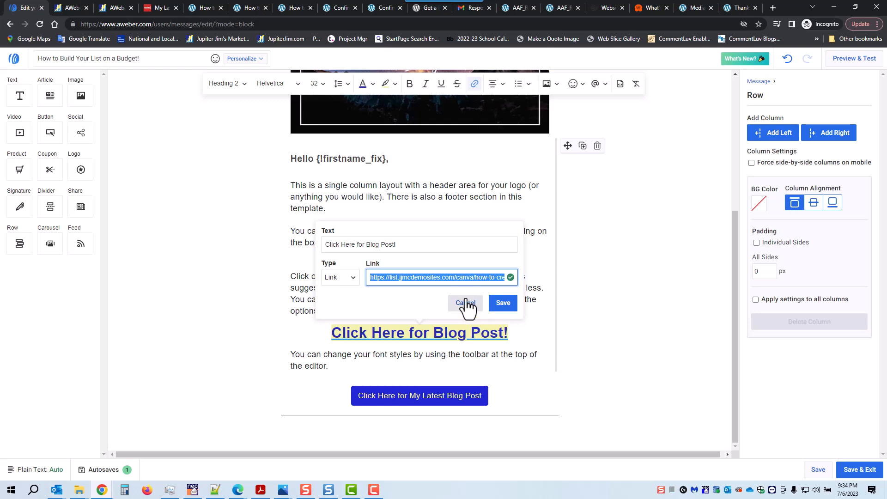
key("BackSpace")
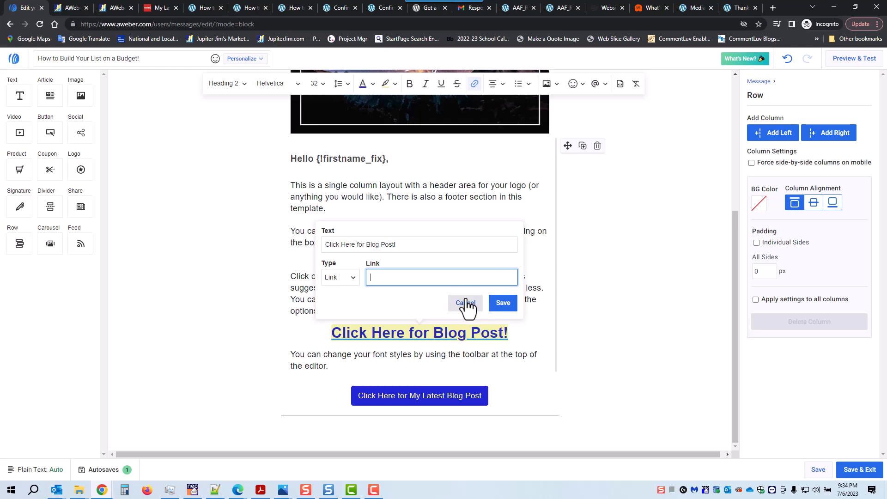
key("ctrl+v")
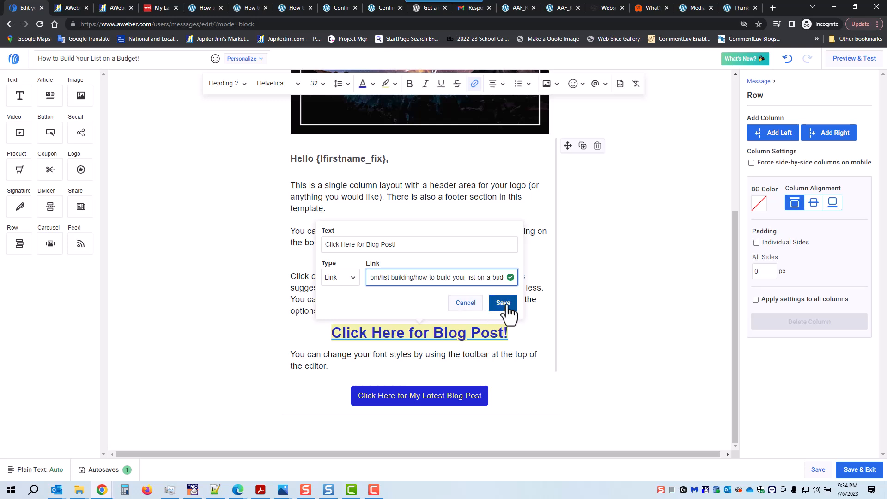
left_click(503, 303)
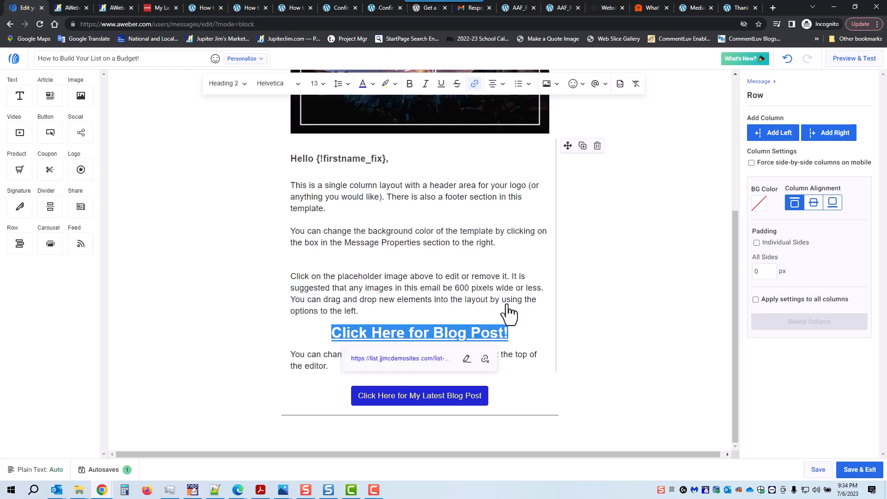
left_click(609, 344)
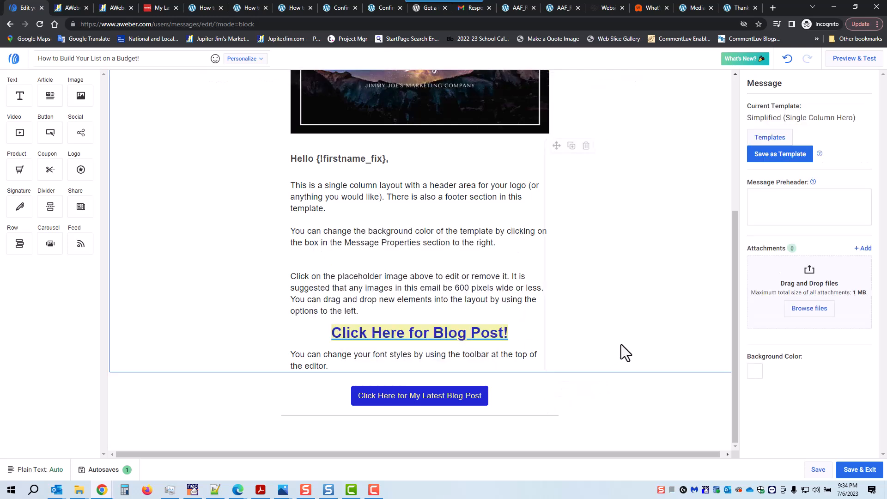
left_click(816, 472)
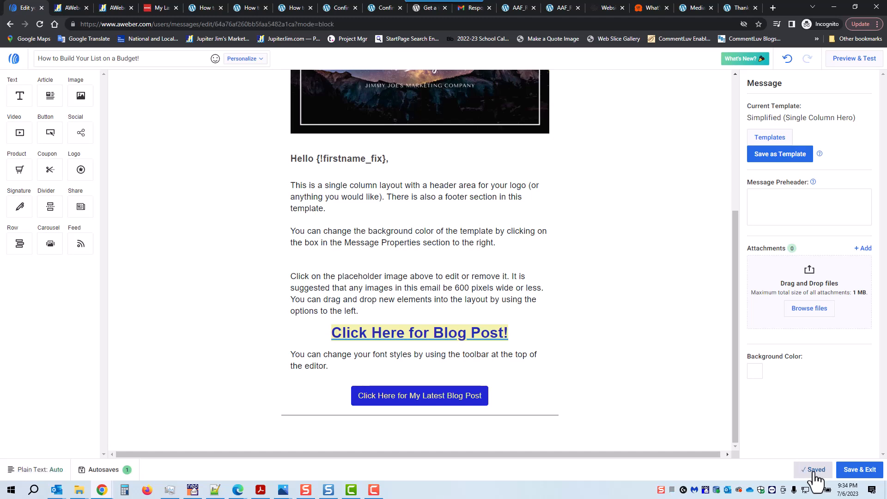
Preview the message, checking the picture, body text, blog post link and button
left_click(855, 58)
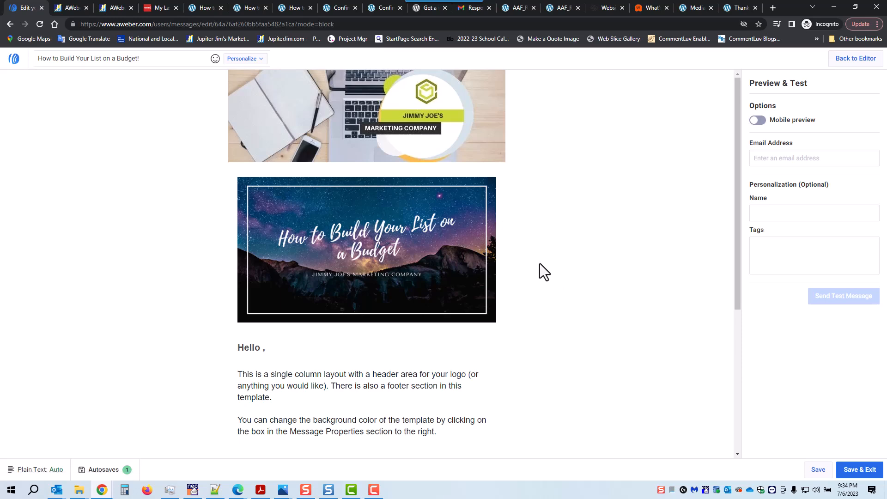
scroll(572, 279, "down", 5)
scroll(583, 287, "up", 1)
left_click(756, 157)
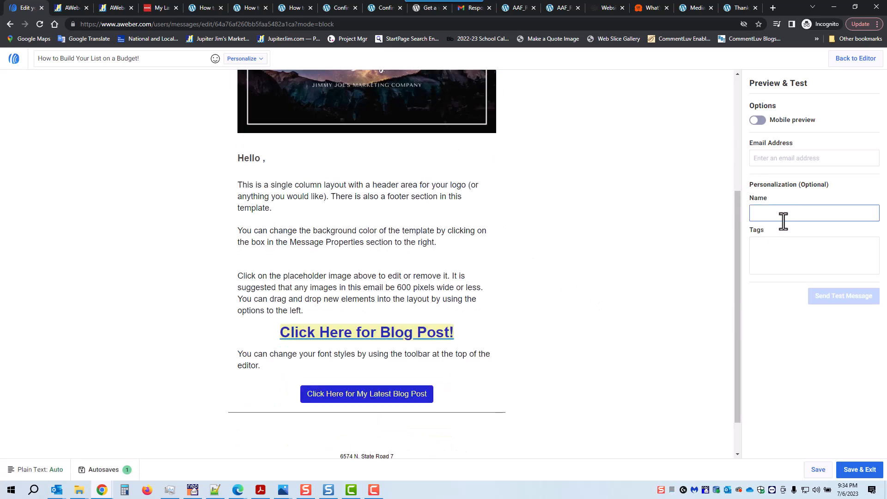
Save and exit the message, and make a copy of "How to Build Your List on a Budget!" in the drafts
left_click(853, 469)
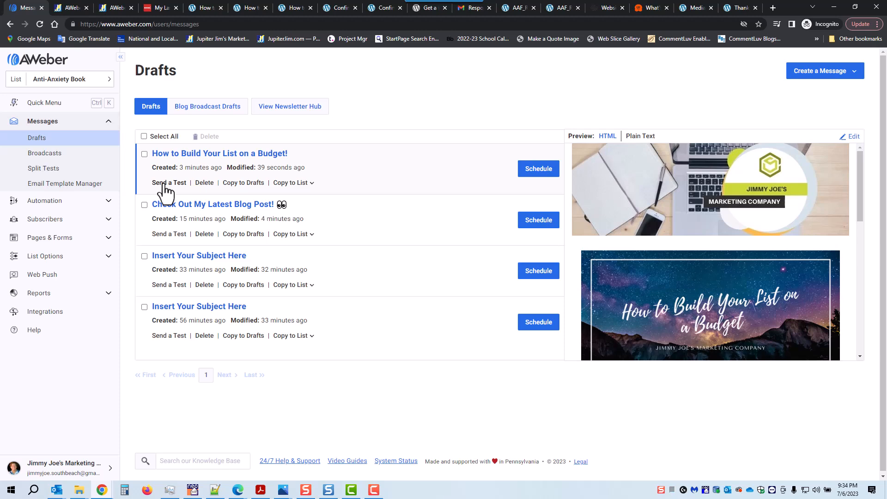
left_click(240, 183)
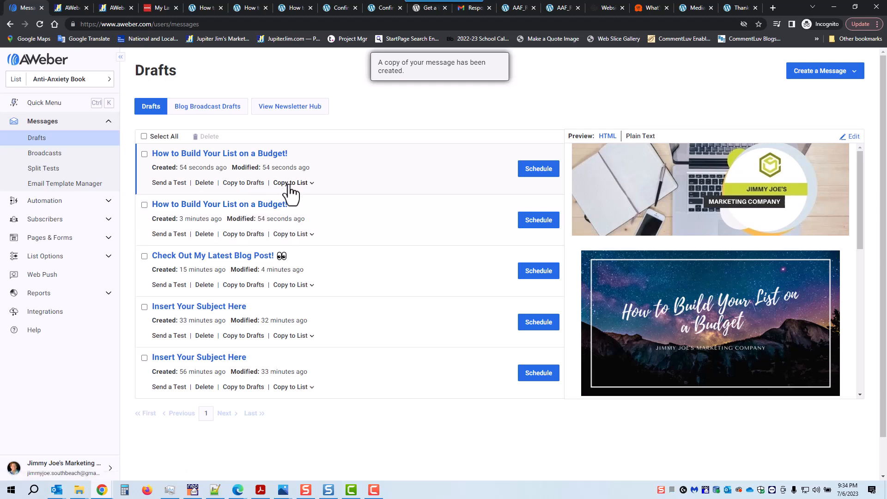
Open the broadcast settings of the topmost "How to Build Your List on a Budget!" draft with its recipient options for editing
left_click(540, 171)
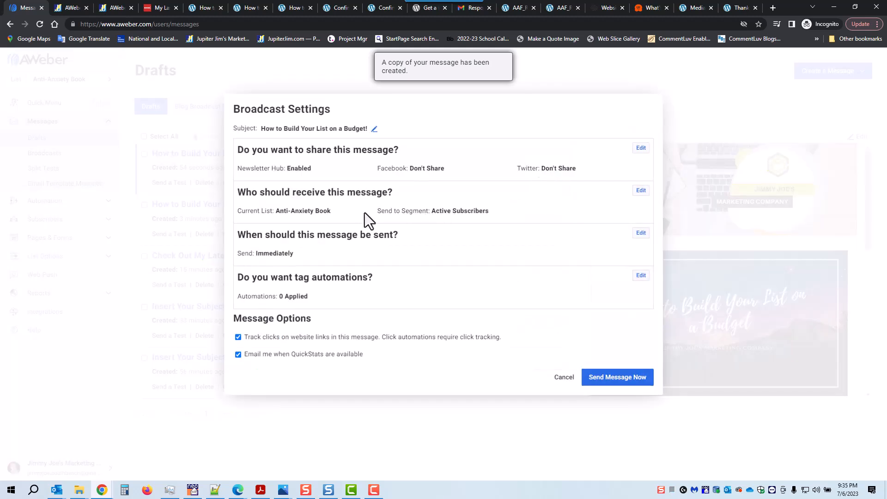
left_click(641, 191)
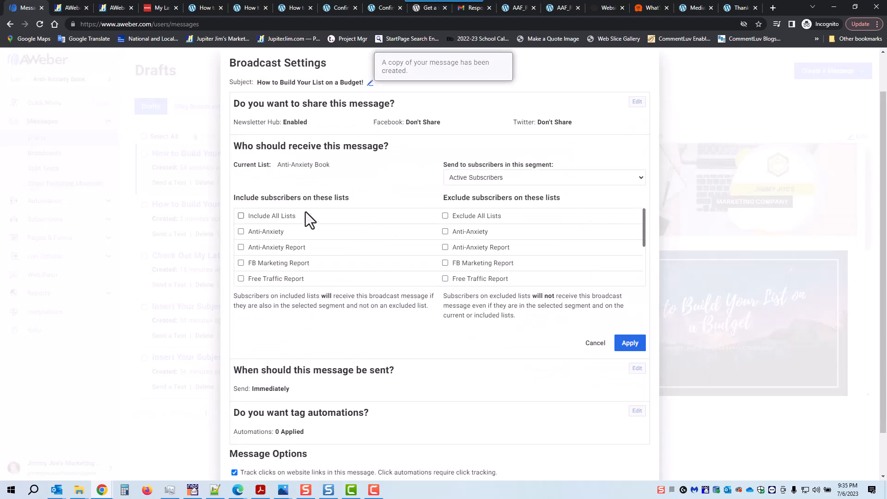
Try including all subscriber lists and the exclusion options, and clear every list selection
left_click(240, 215)
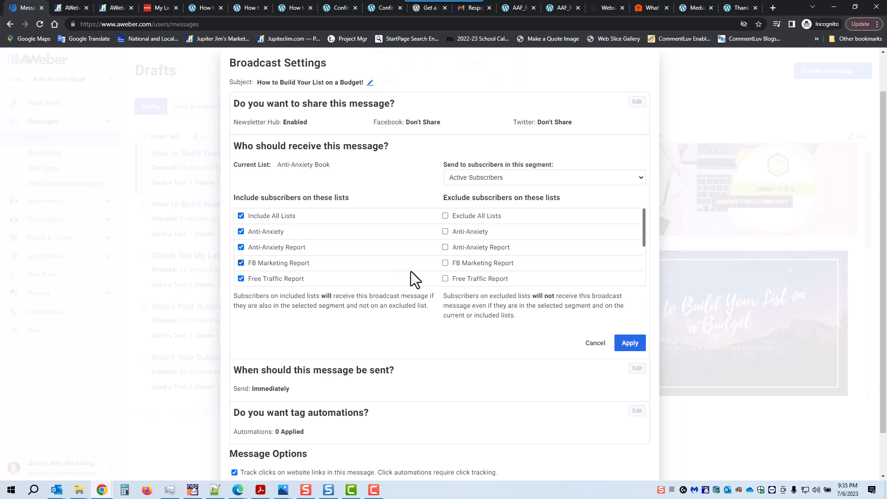
left_click(445, 248)
left_click(445, 247)
left_click(241, 247)
left_click(445, 263)
left_click(241, 216)
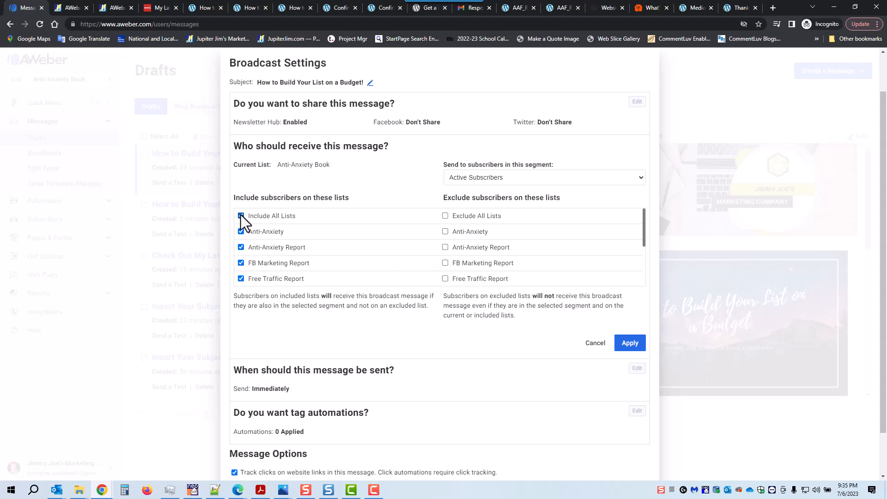
left_click(446, 215)
left_click(445, 216)
Review the subscriber segments and apply the recipients as the Anti-Anxiety Book list with the Active Subscribers segment
left_click_drag(275, 165, 341, 165)
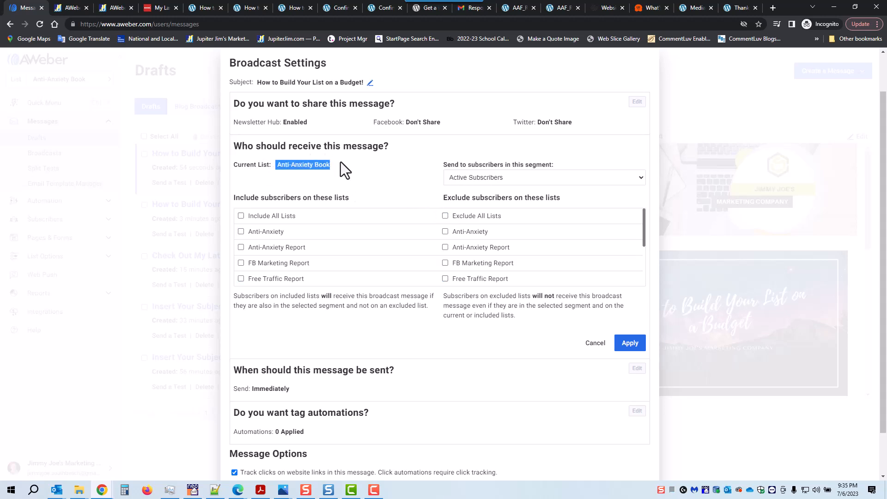
left_click(514, 177)
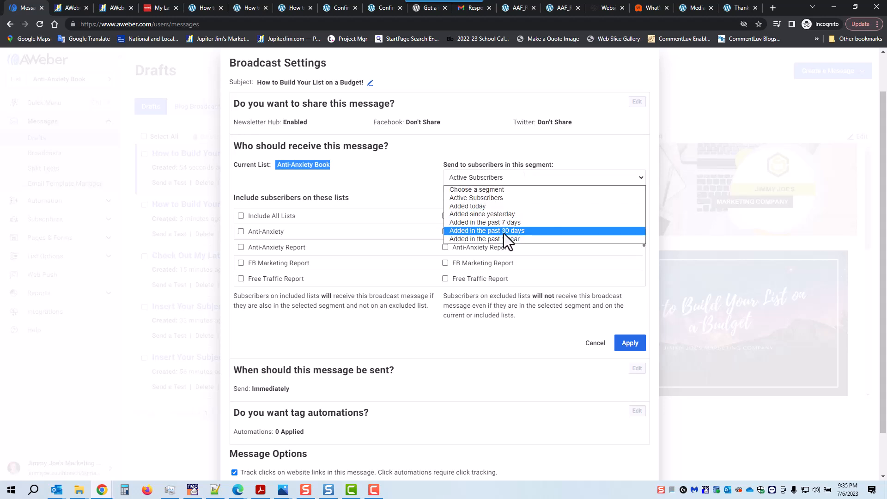
left_click(413, 187)
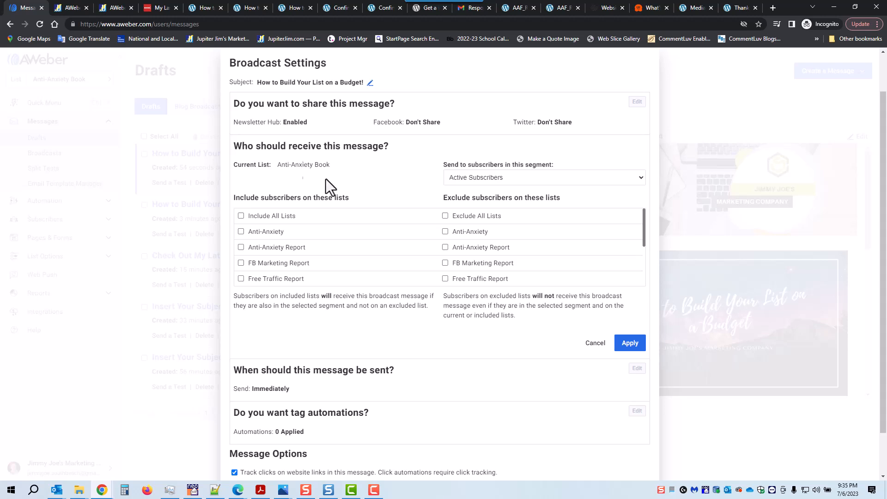
left_click(629, 343)
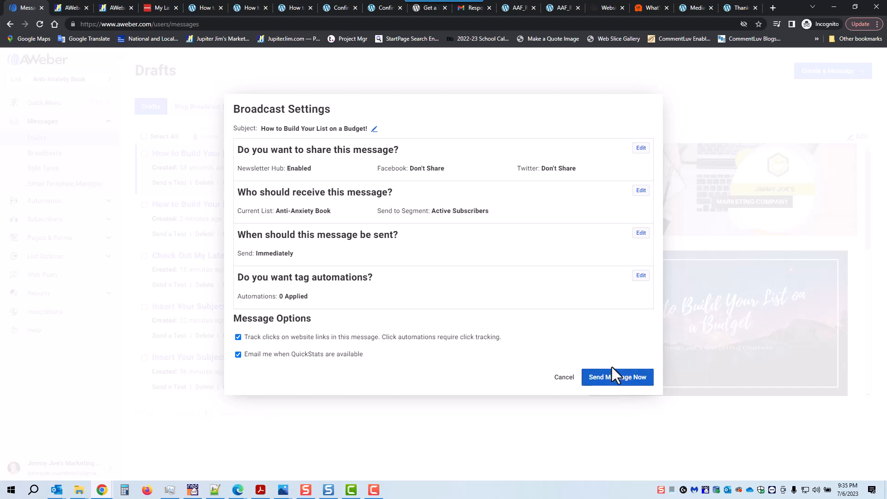
Set the send time to Saturday, July 8 at 9:15 am Eastern Time and schedule the message
left_click(641, 233)
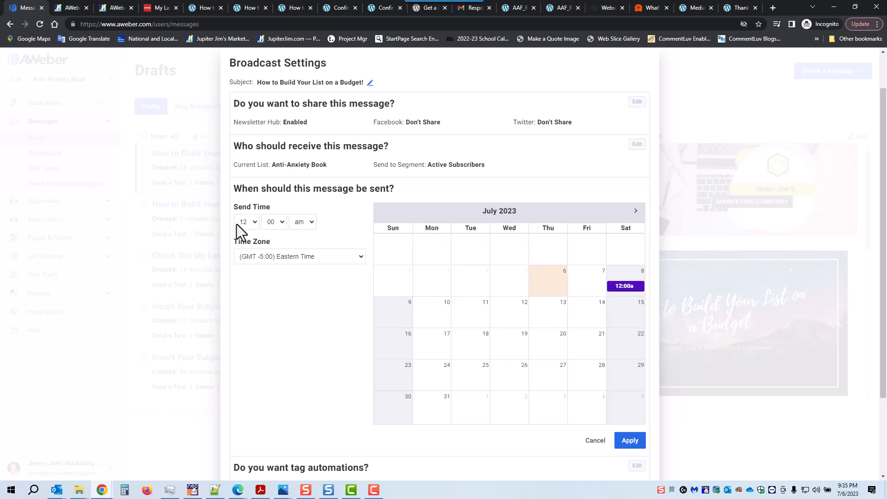
left_click(254, 223)
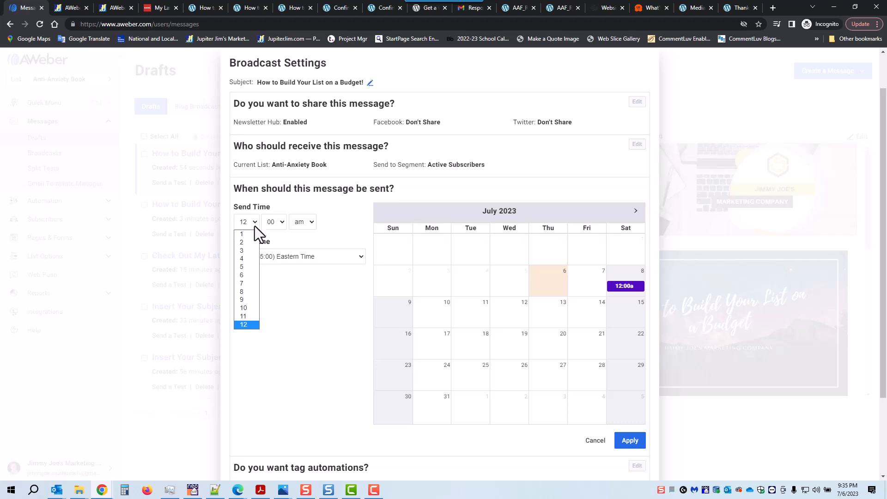
left_click(248, 300)
left_click(282, 224)
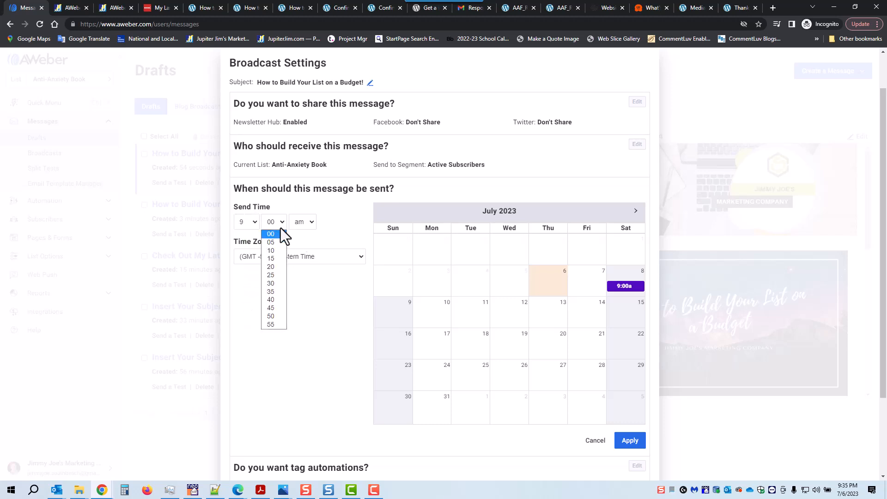
left_click(276, 257)
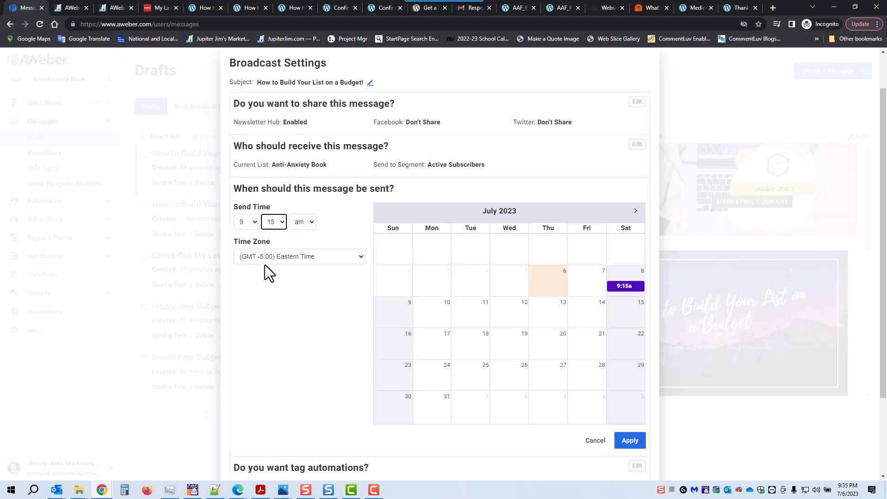
left_click(625, 444)
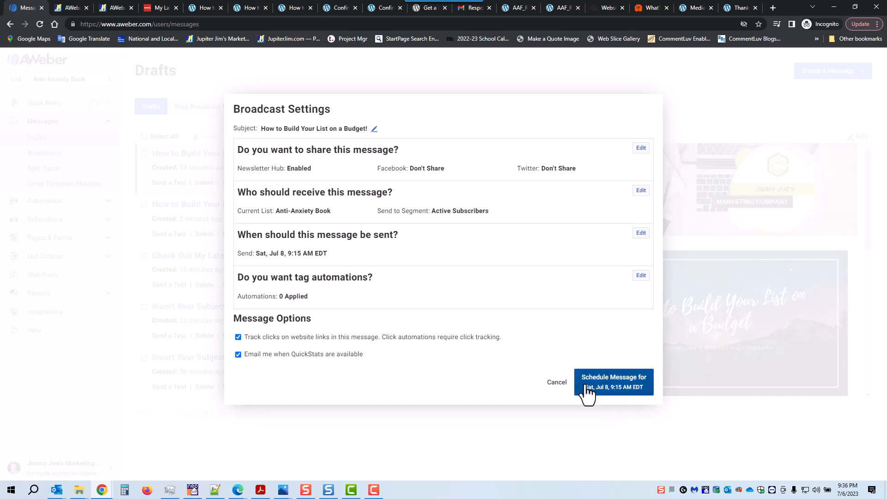
left_click(615, 394)
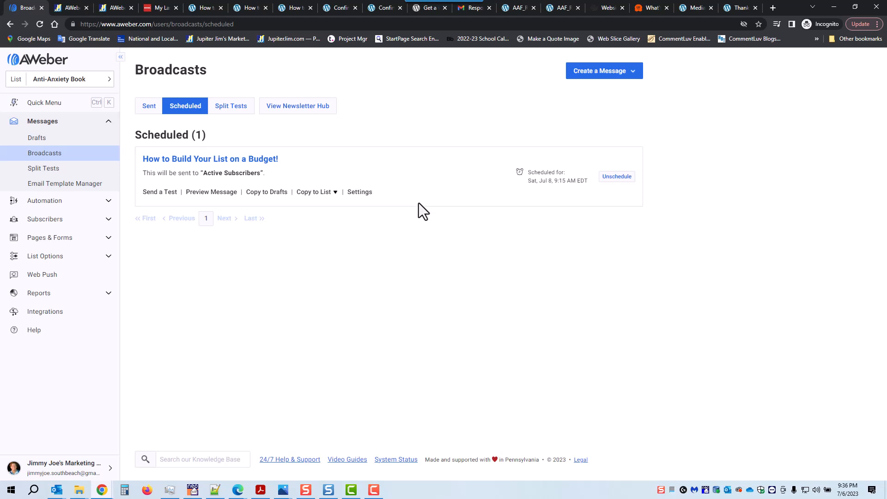
Unschedule the "How to Build Your List on a Budget!" broadcast
left_click(617, 177)
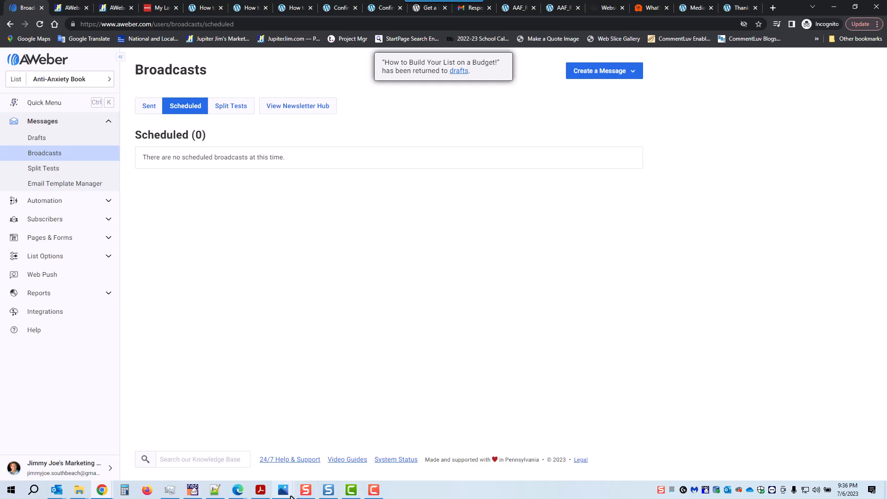
Switch to the broadcast-message-overview-outline-3.png image in the photo viewer and show it full screen
mouse_move(285, 493)
left_click(326, 462)
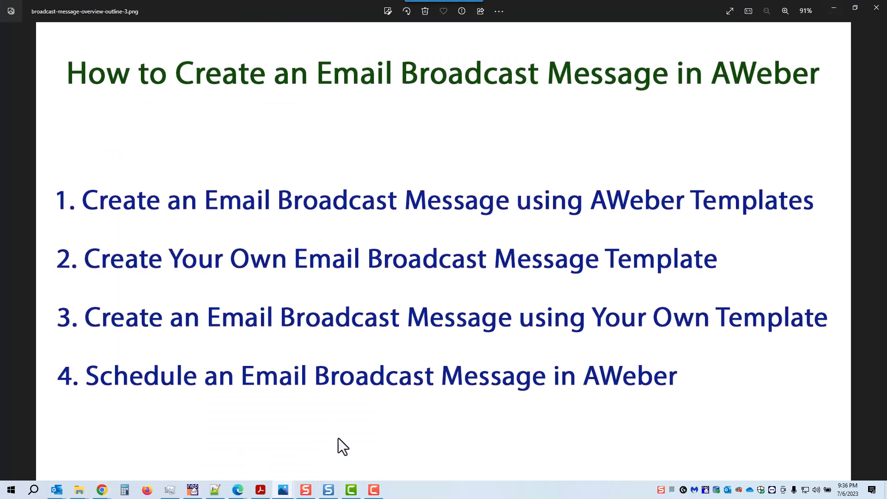
left_click(730, 11)
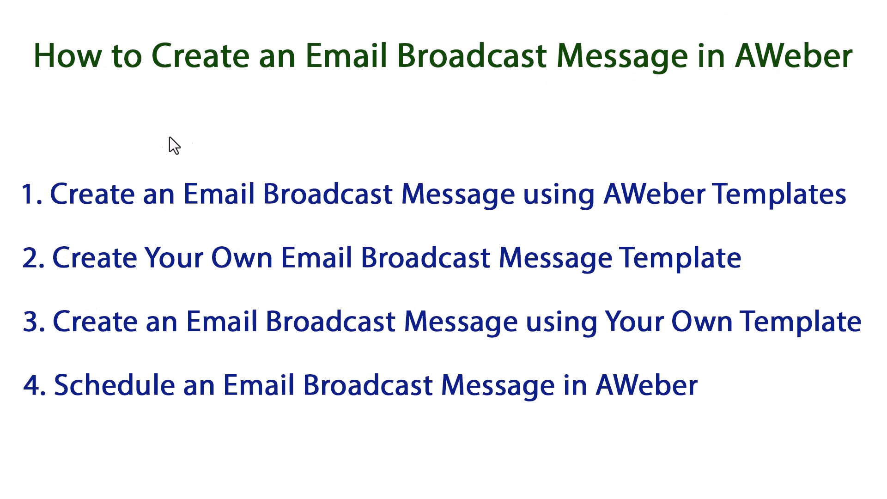